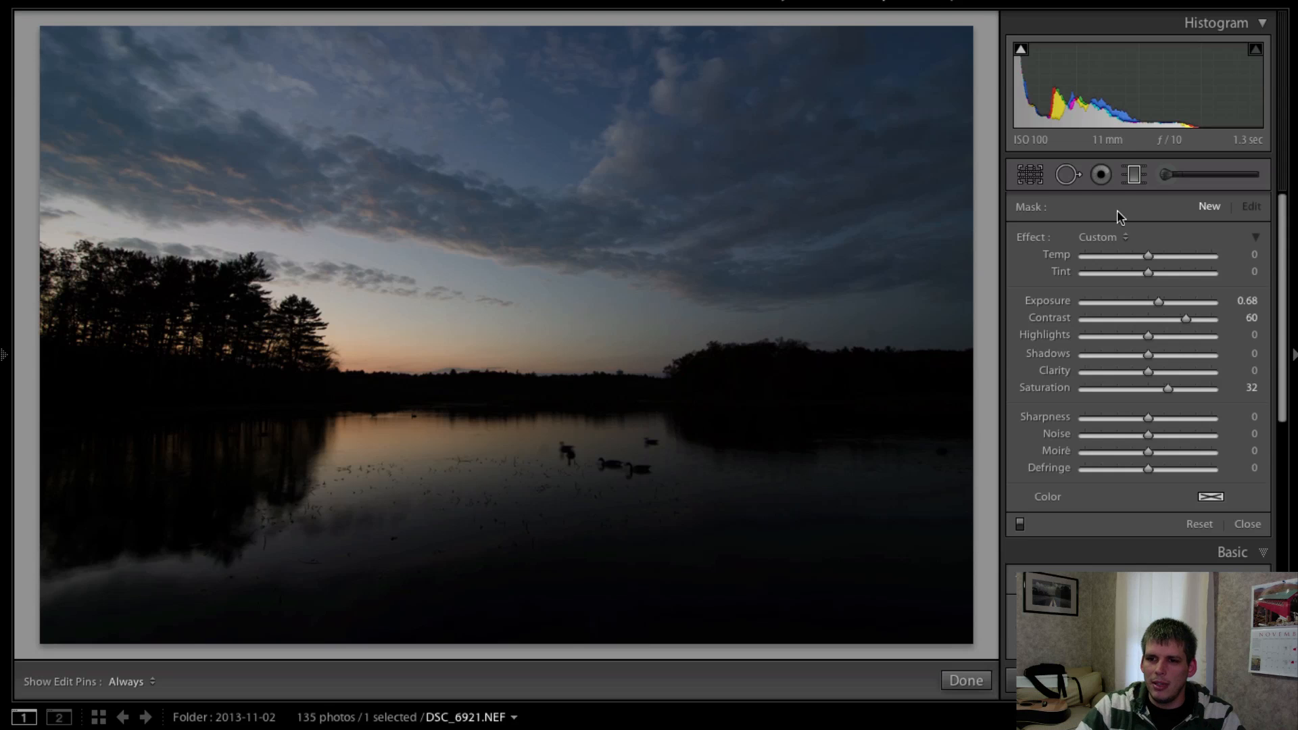
# - Start a new graduated filter and reset its Exposure, Contrast and Saturation to zero
pyautogui.click(1135, 175)
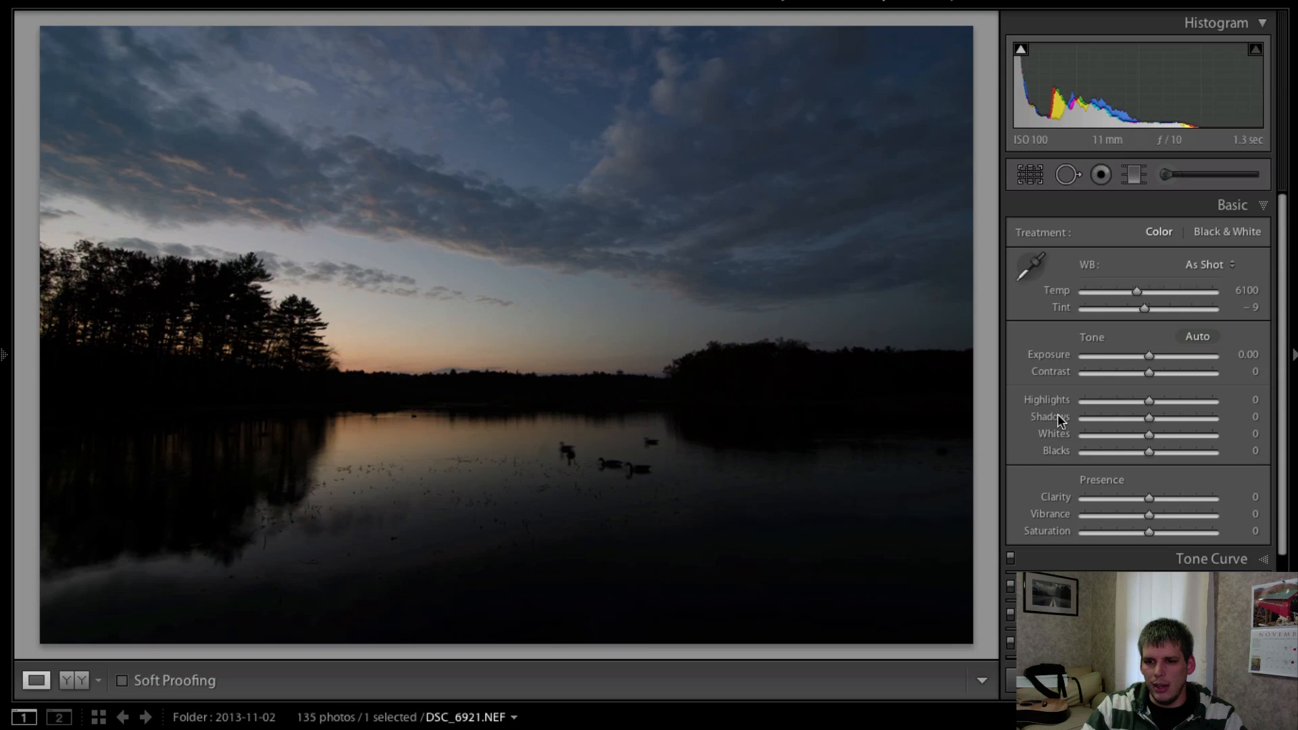
pyautogui.click(1134, 175)
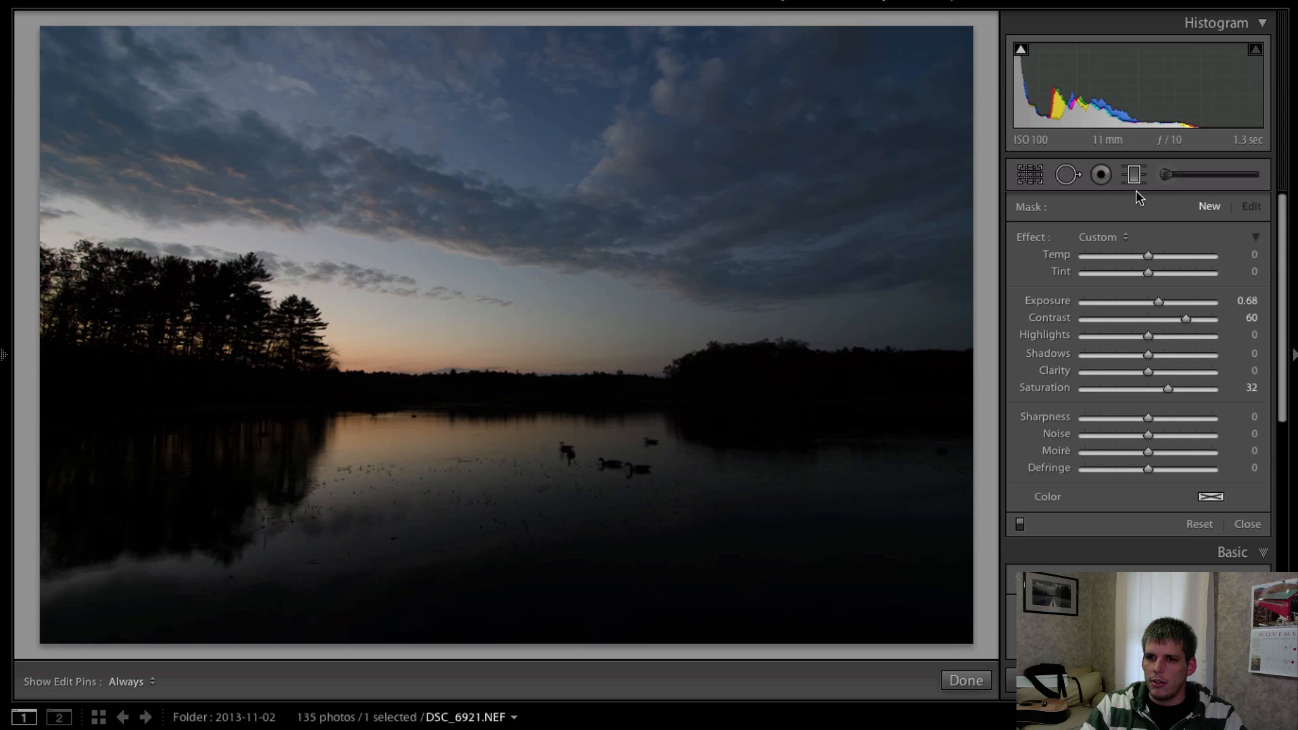
pyautogui.doubleClick(1059, 304)
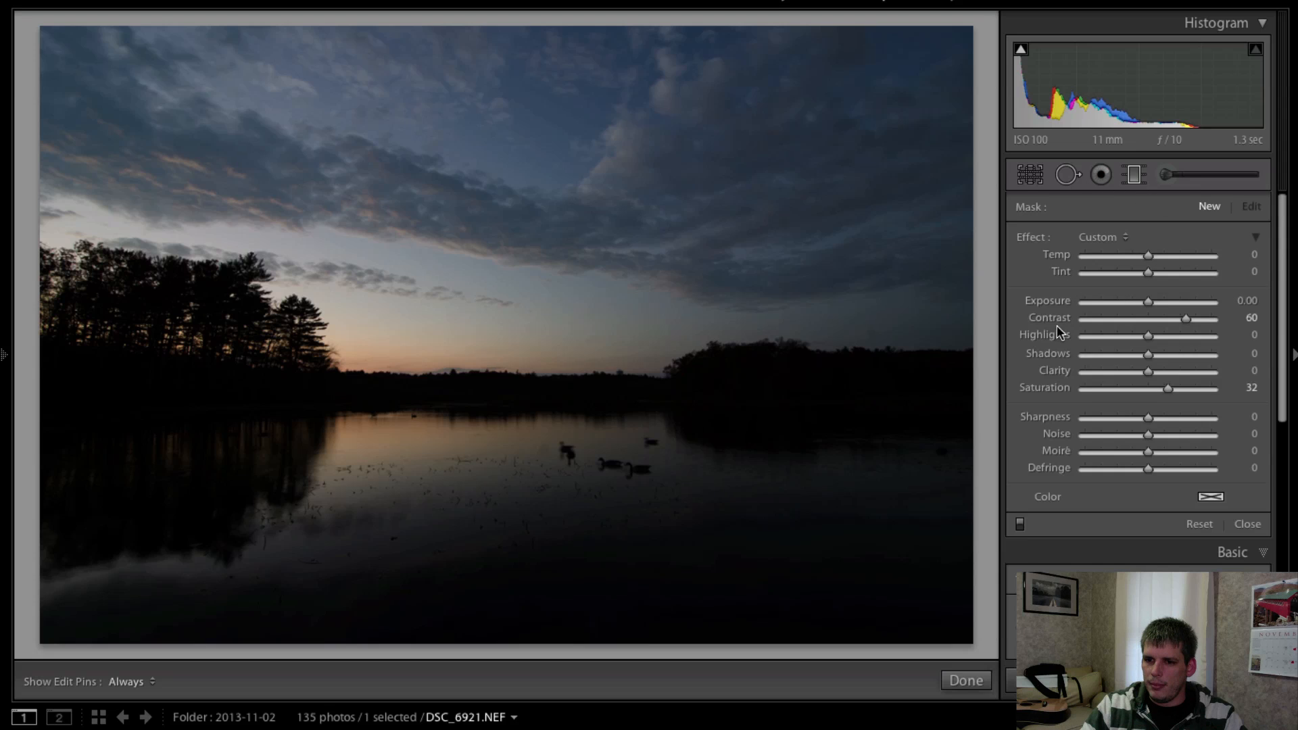
pyautogui.doubleClick(1056, 322)
pyautogui.doubleClick(1053, 391)
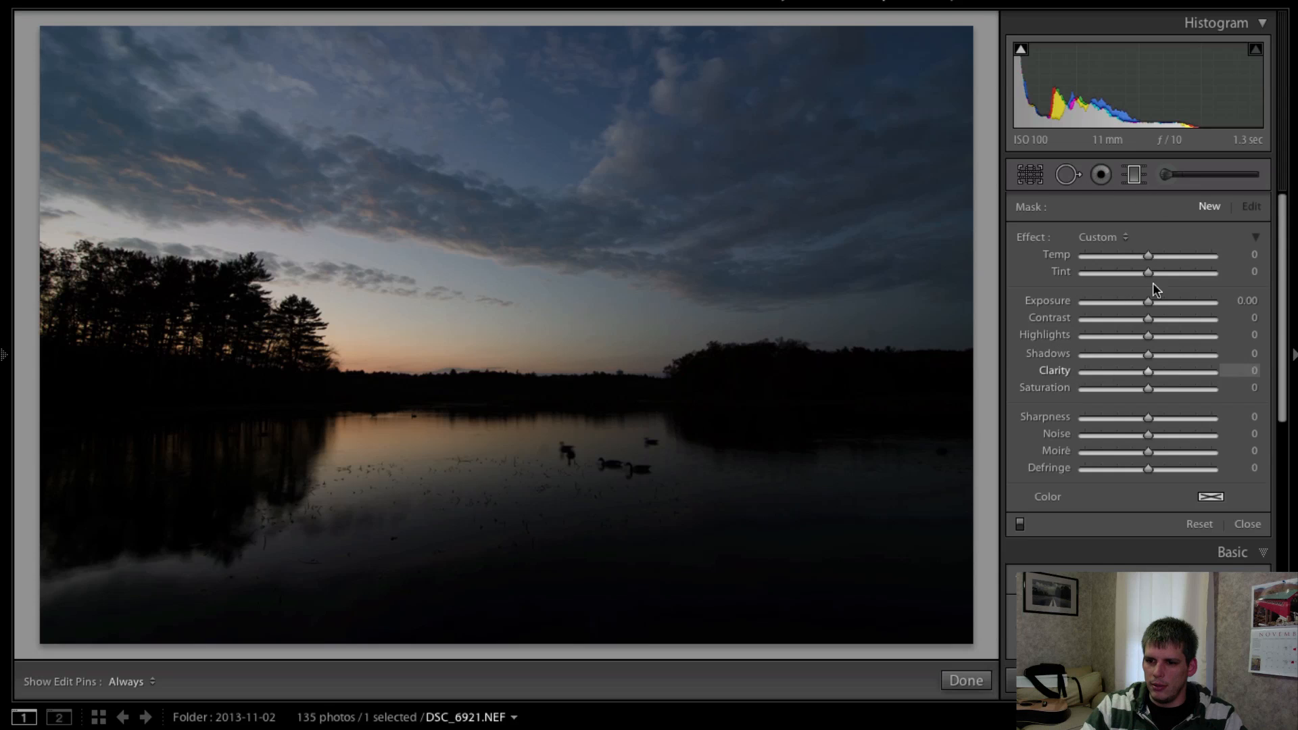
# - Draw a diagonal graduated filter from the photo's lower right corner up into the sky, with its pin at the middle of the lake's far edge
pyautogui.moveTo(910, 617); pyautogui.dragTo(727, 58)
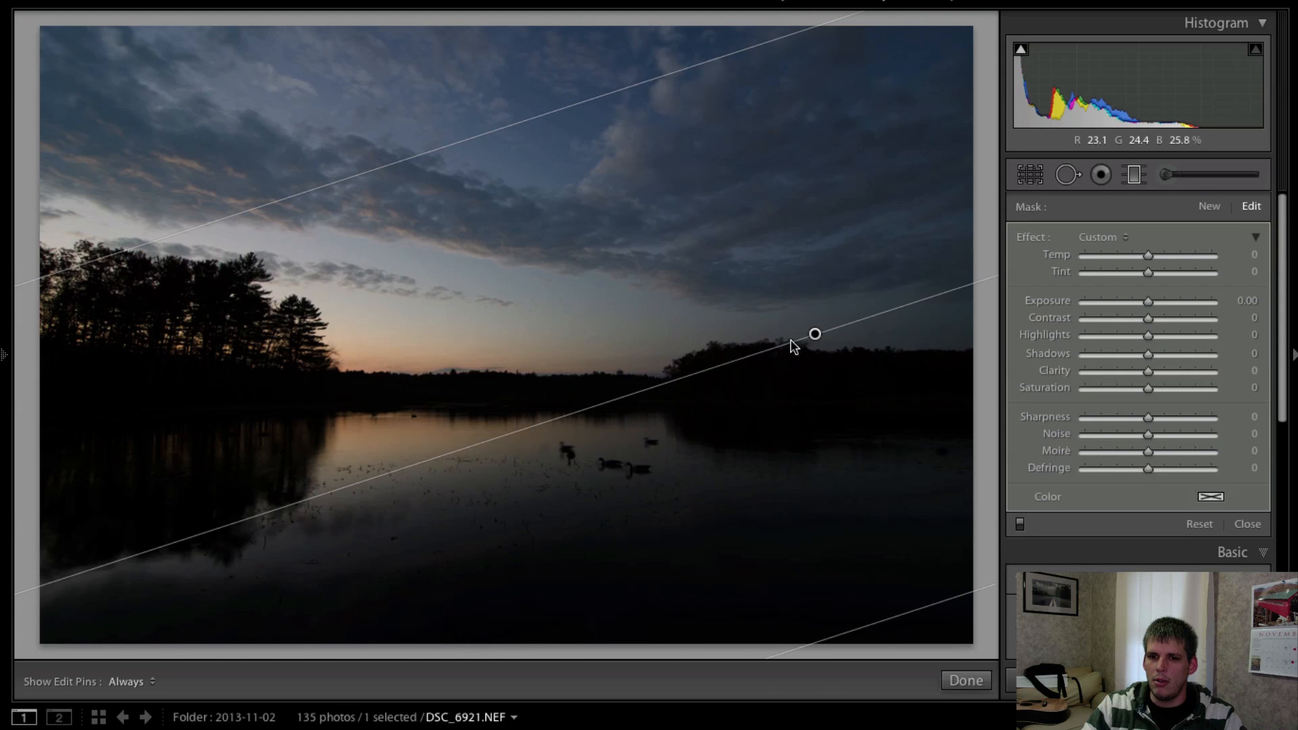
pyautogui.moveTo(815, 333); pyautogui.dragTo(528, 420)
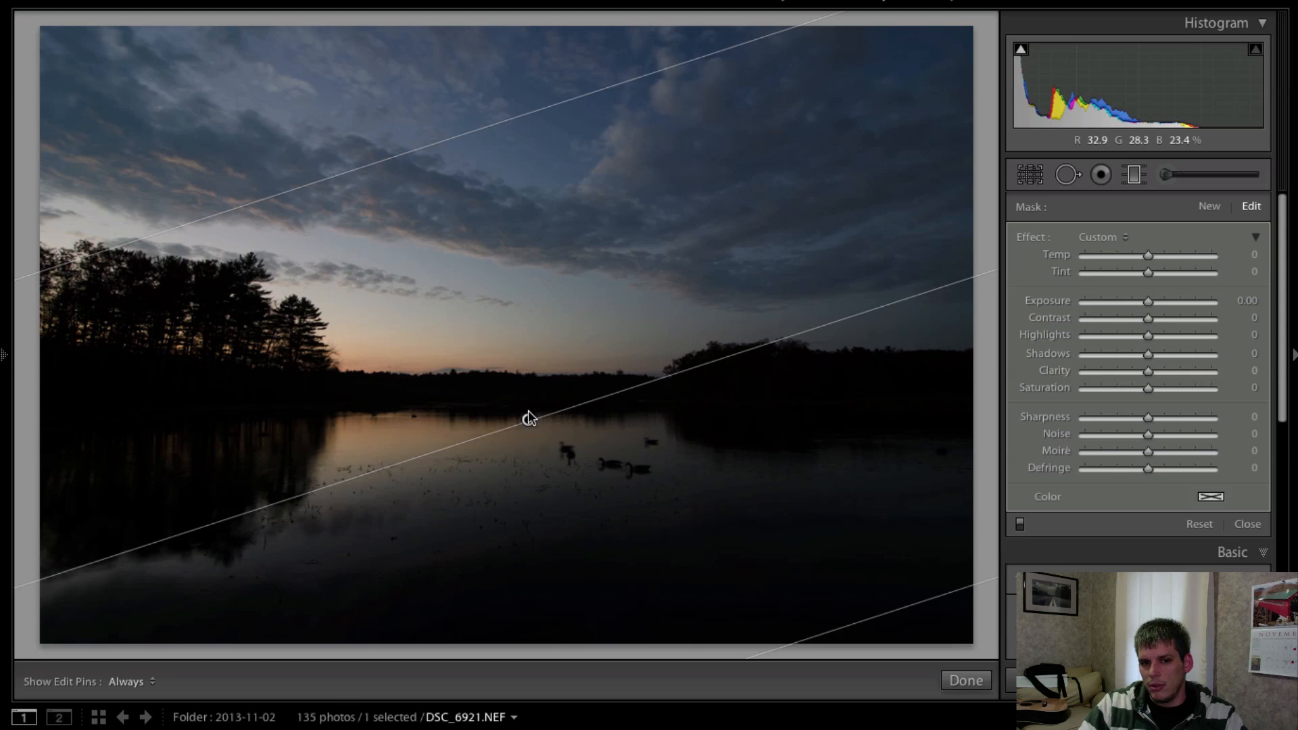
pyautogui.moveTo(528, 422)
pyautogui.mouseDown()
pyautogui.moveTo(538, 441)
pyautogui.moveTo(534, 423)
pyautogui.mouseUp()
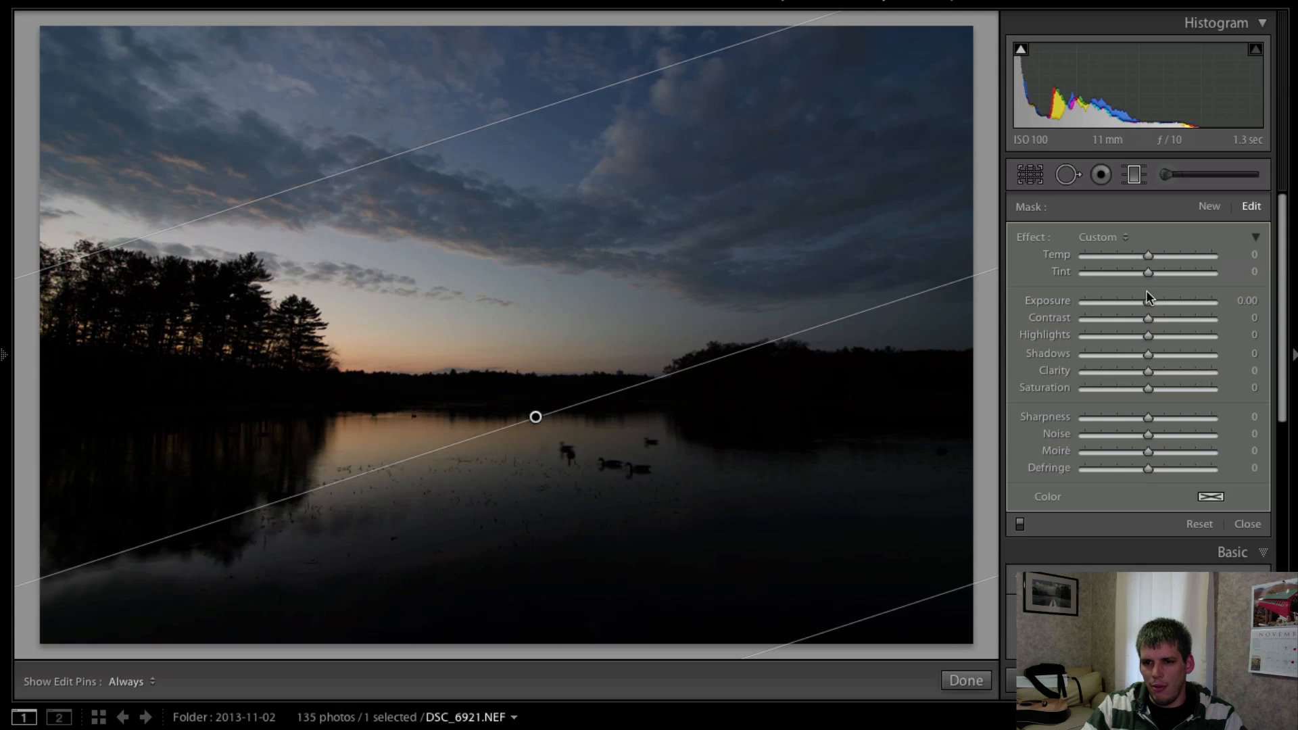
# - Set the graduated filter's Exposure to 1.50 and Shadows to 51, and close the filter
pyautogui.moveTo(1147, 302)
pyautogui.mouseDown()
pyautogui.moveTo(1188, 305)
pyautogui.moveTo(1170, 304)
pyautogui.mouseUp()
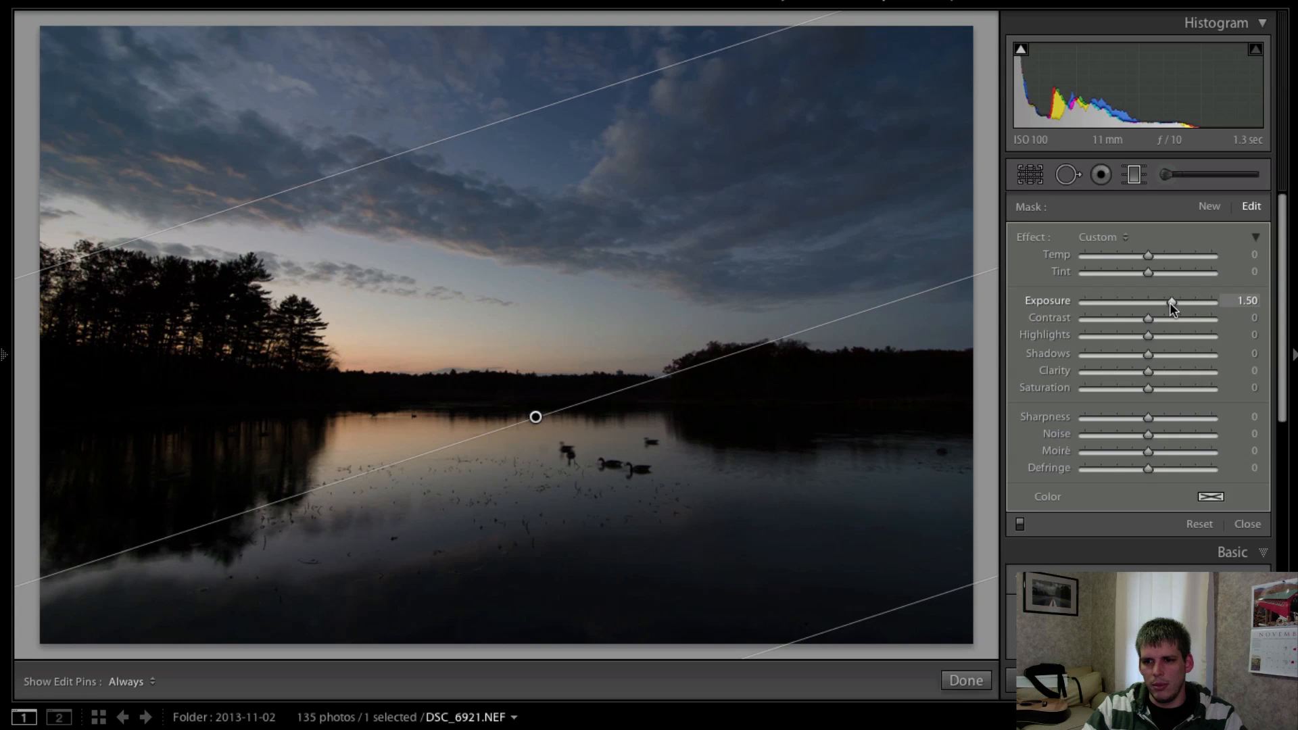
pyautogui.moveTo(1148, 354); pyautogui.dragTo(1177, 348)
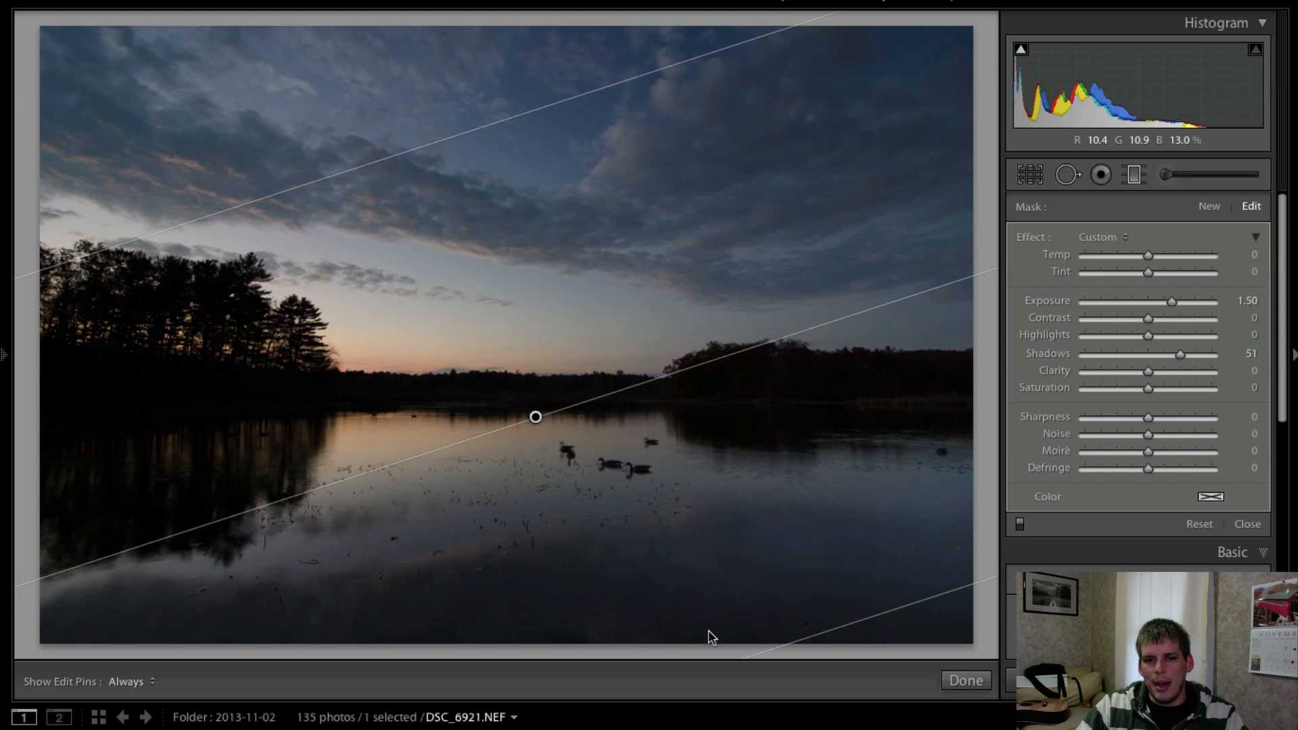
pyautogui.click(1135, 177)
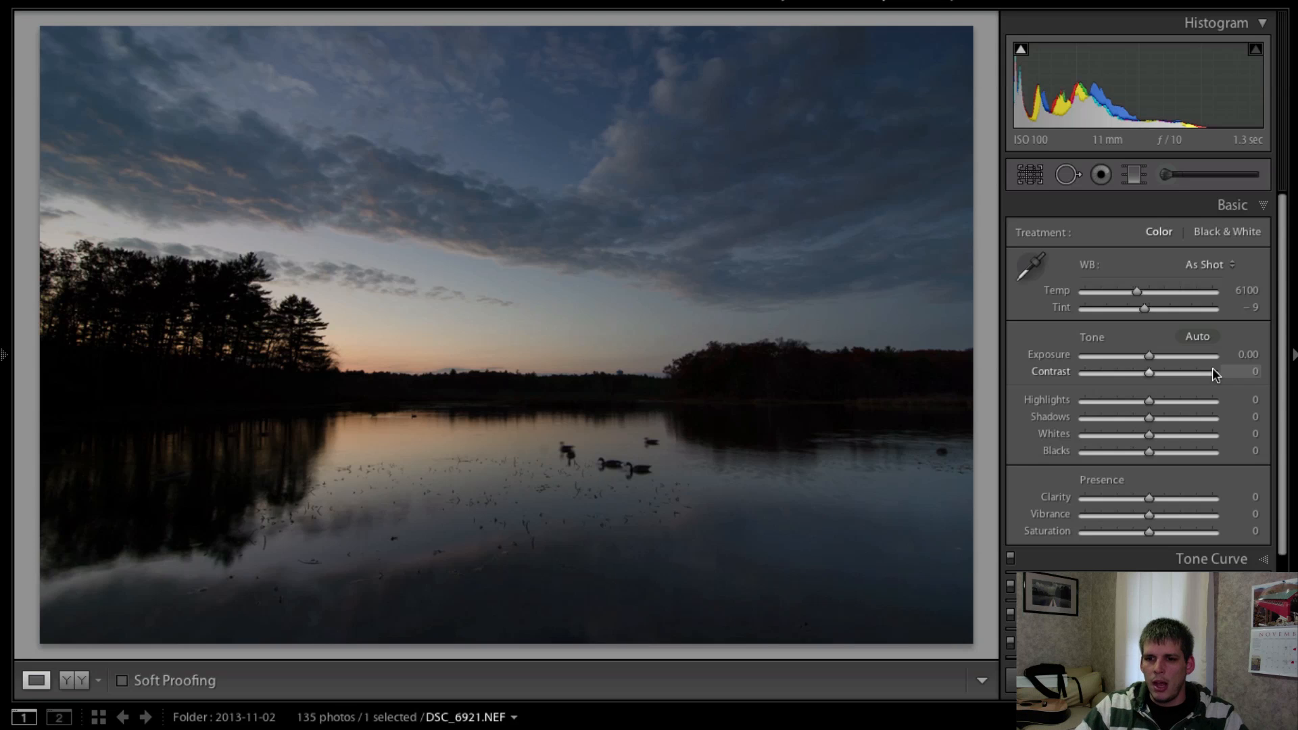
# - Set the whole photo's Exposure to +0.55, Shadows to +34 and Highlights to −83
pyautogui.scroll(-1, 1210, 368)
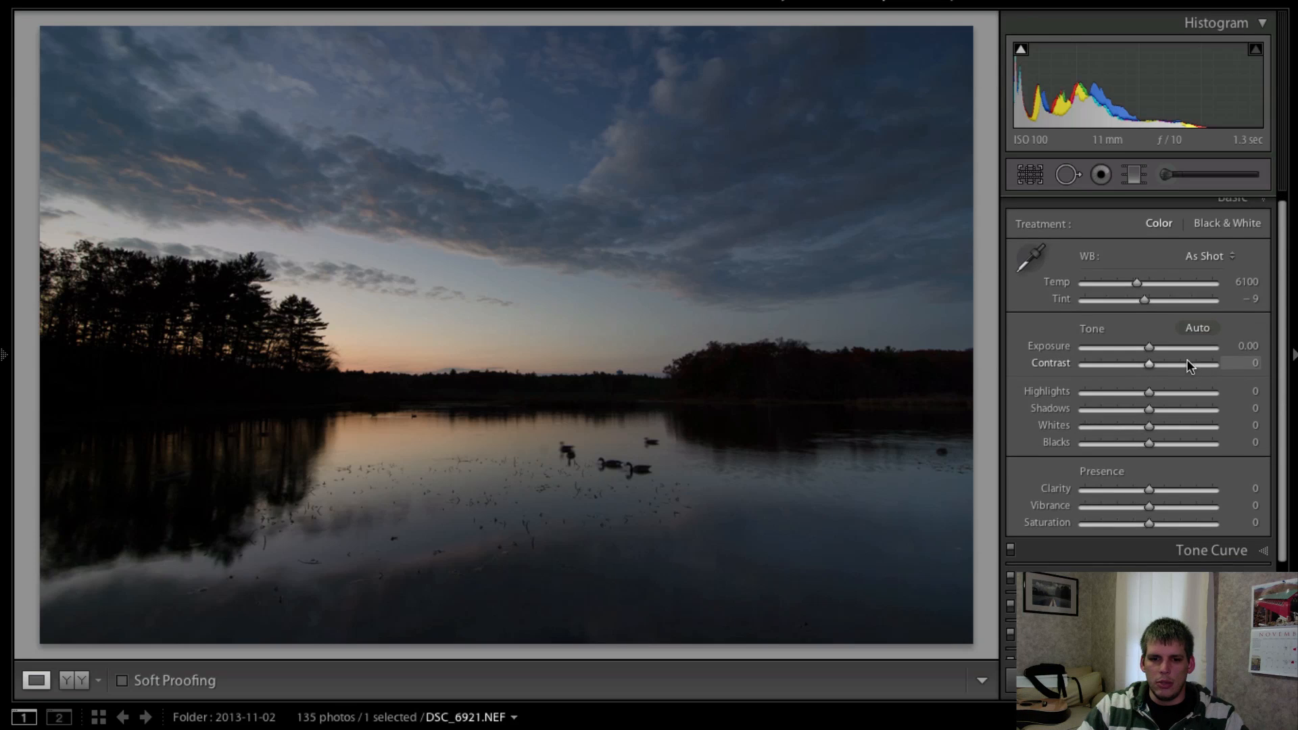
pyautogui.scroll(-3, 1214, 349)
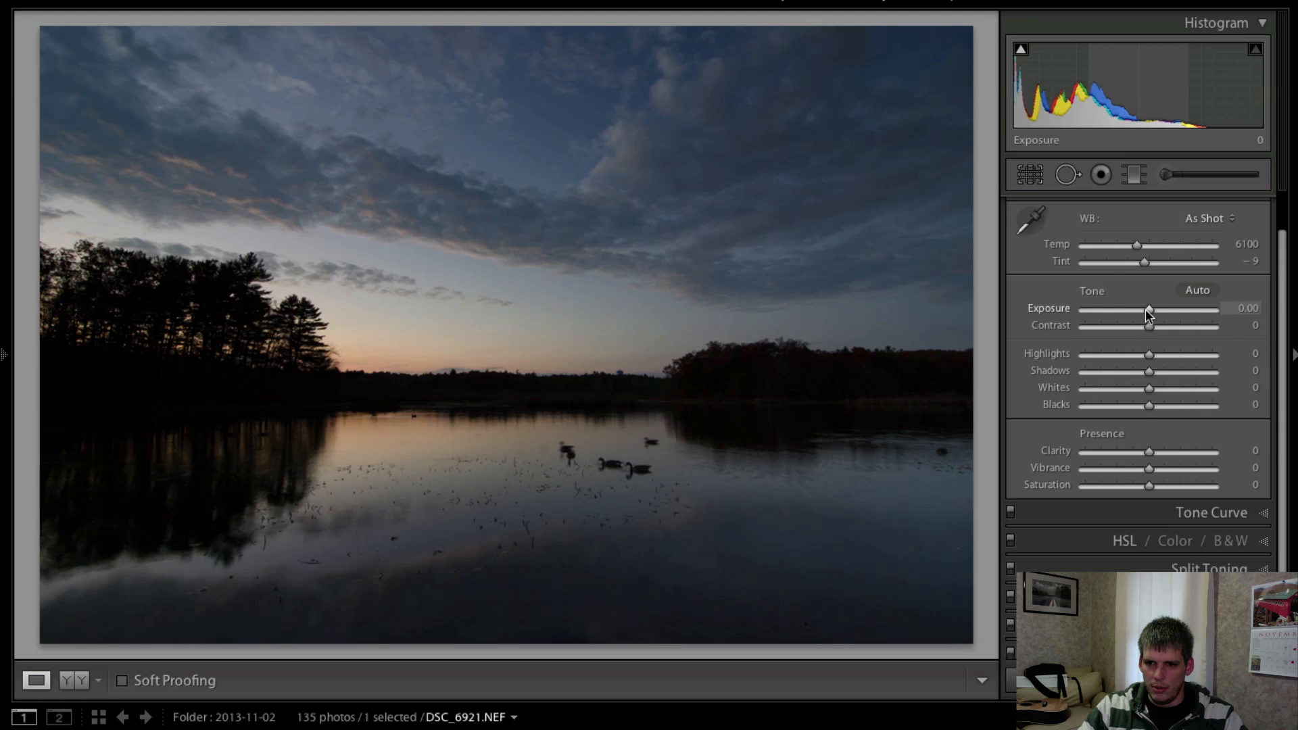
pyautogui.moveTo(1145, 311); pyautogui.dragTo(1156, 310)
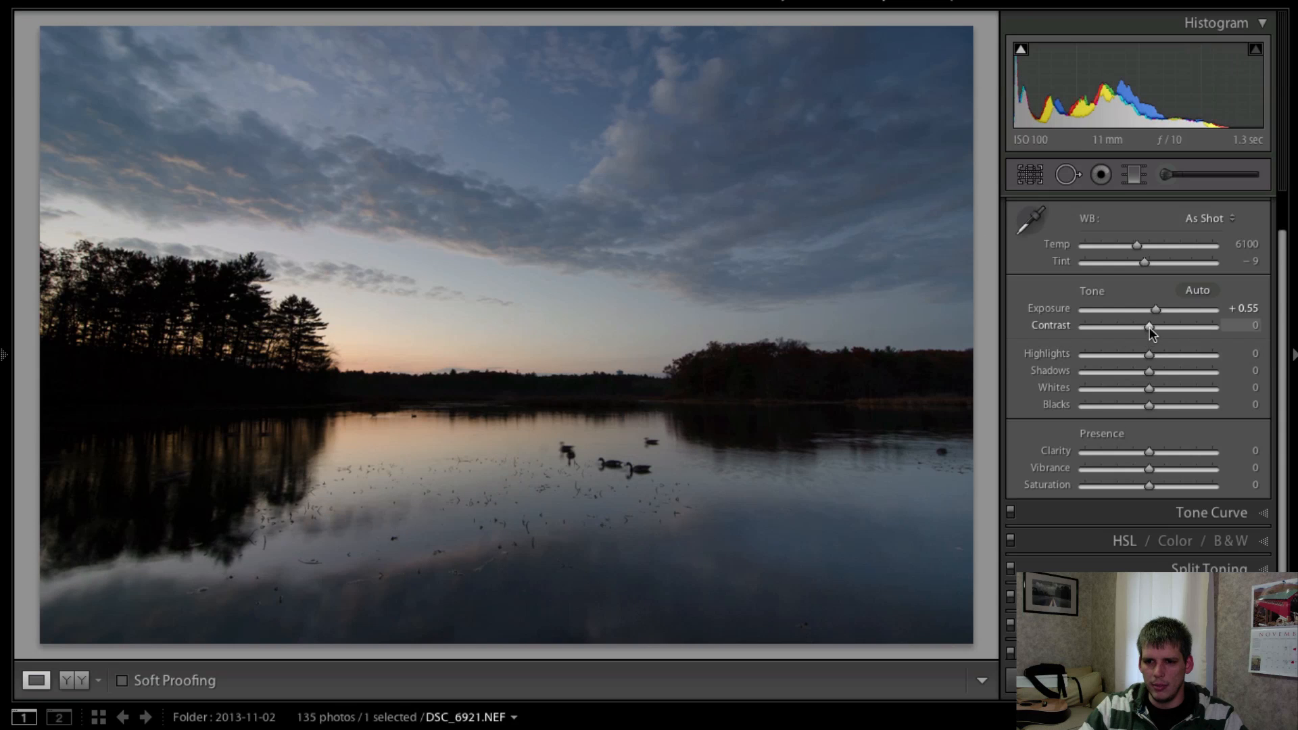
pyautogui.moveTo(1148, 371); pyautogui.dragTo(1170, 369)
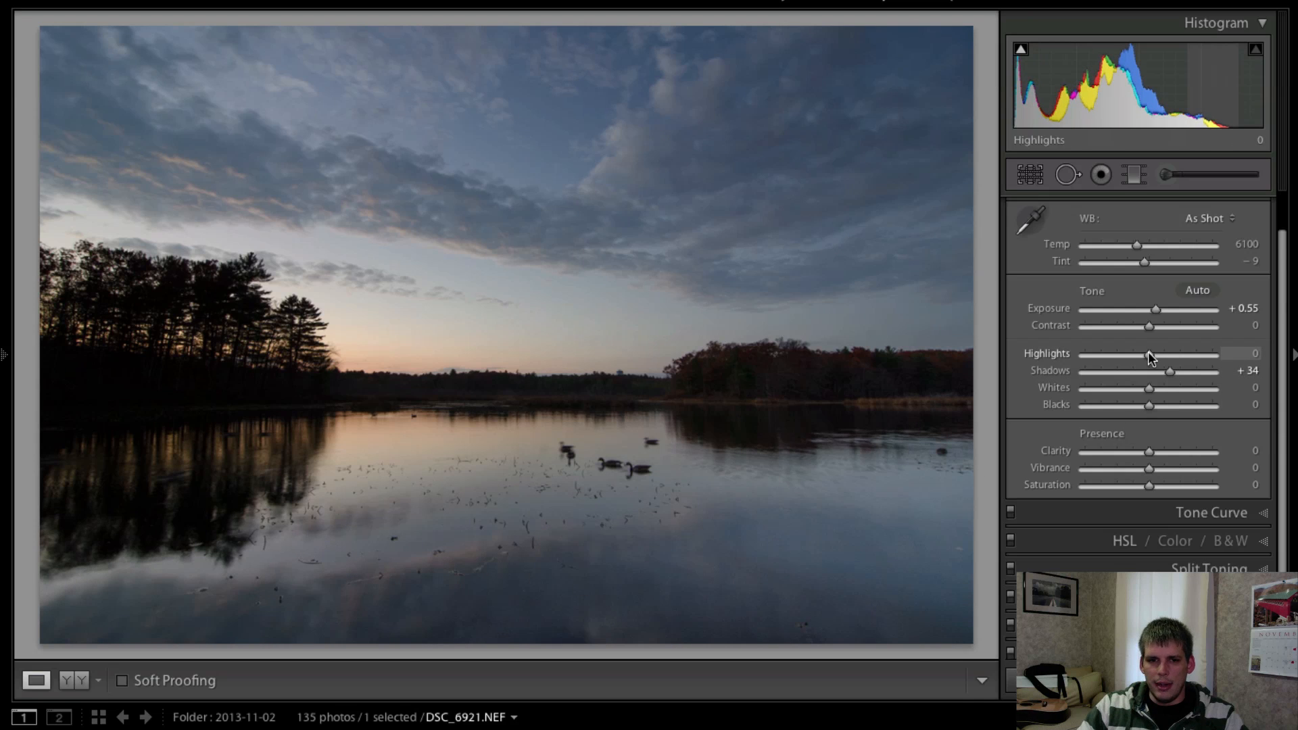
pyautogui.moveTo(1148, 353); pyautogui.dragTo(1093, 355)
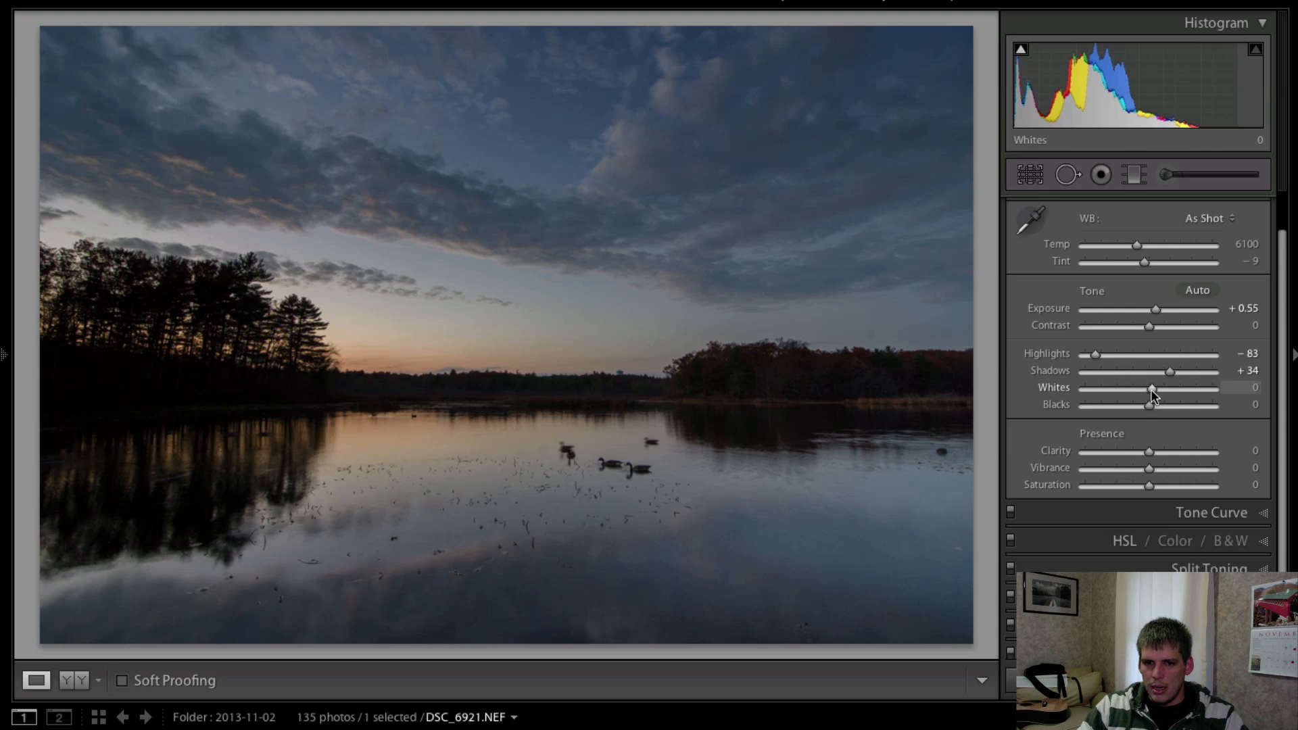
# - Set Whites to +36, Blacks to −32, Contrast to +13 and overall Exposure to +1.05
pyautogui.moveTo(1148, 390)
pyautogui.mouseDown()
pyautogui.moveTo(1173, 388)
pyautogui.moveTo(1137, 405)
pyautogui.mouseUp()
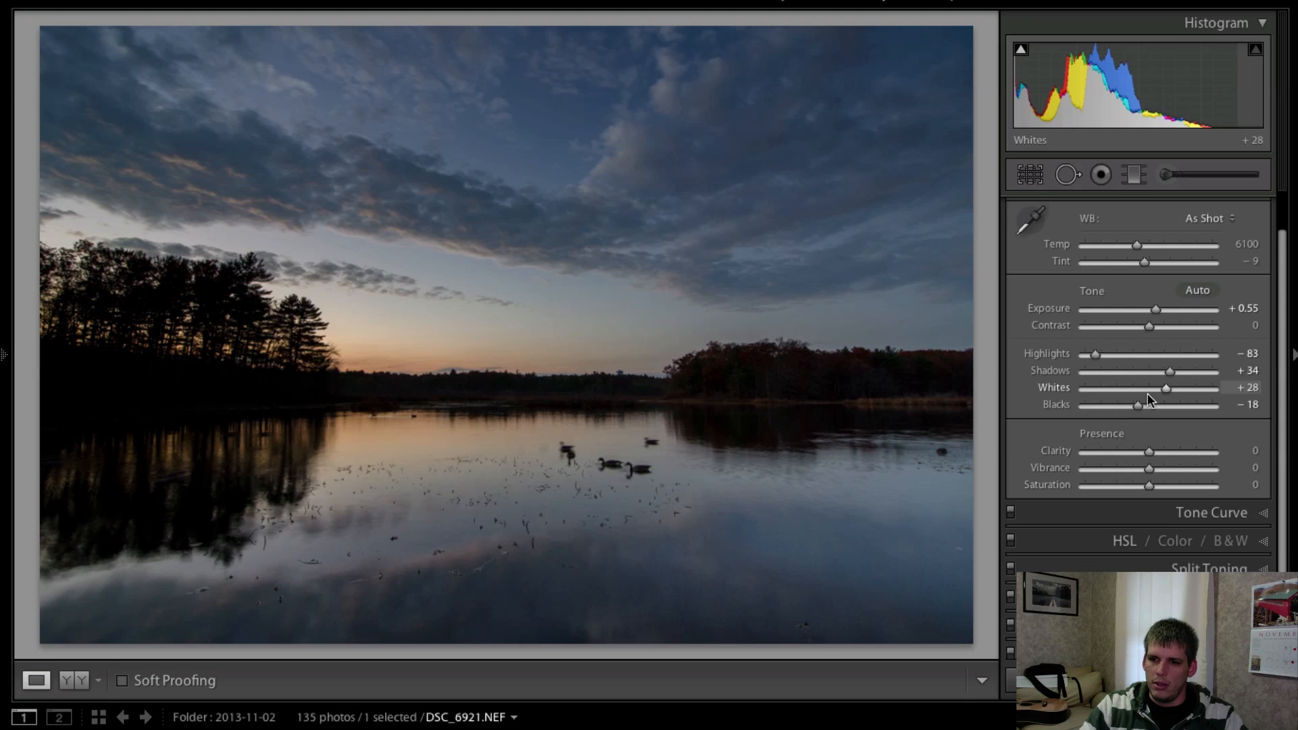
pyautogui.moveTo(1165, 389); pyautogui.dragTo(1172, 389)
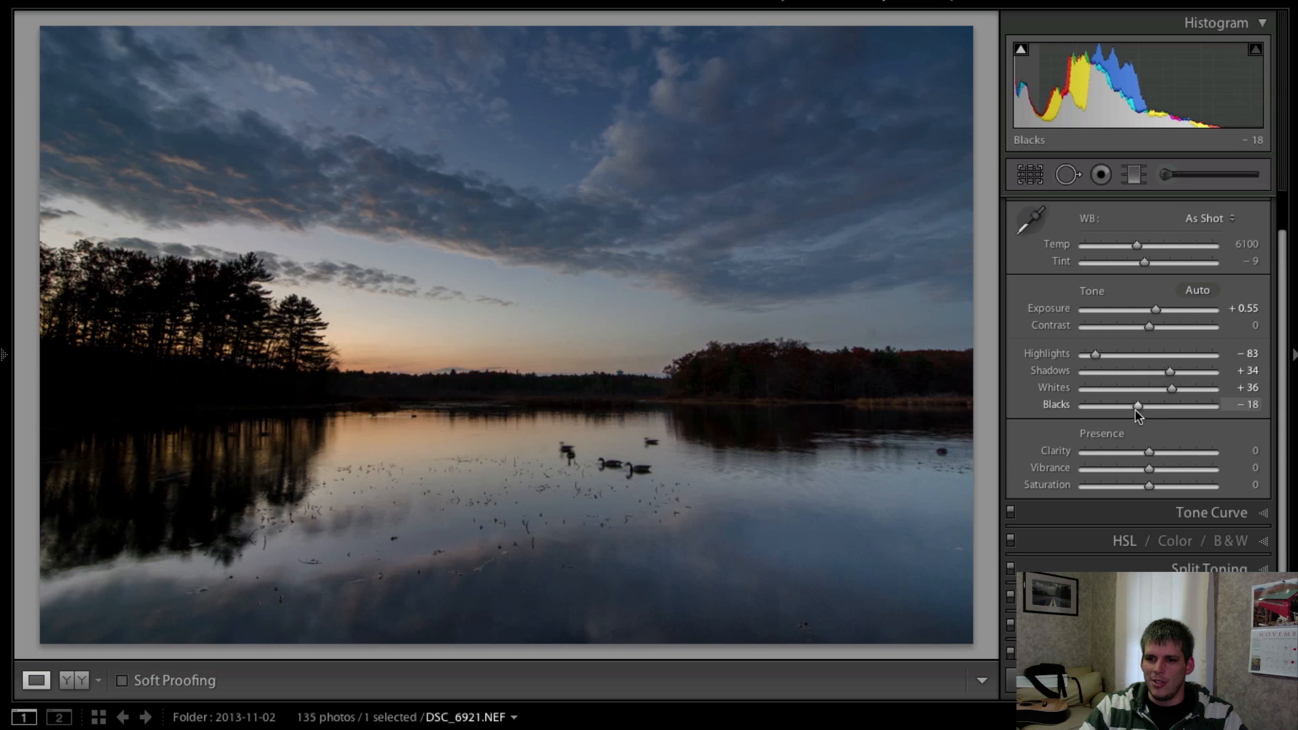
pyautogui.moveTo(1139, 407); pyautogui.dragTo(1129, 407)
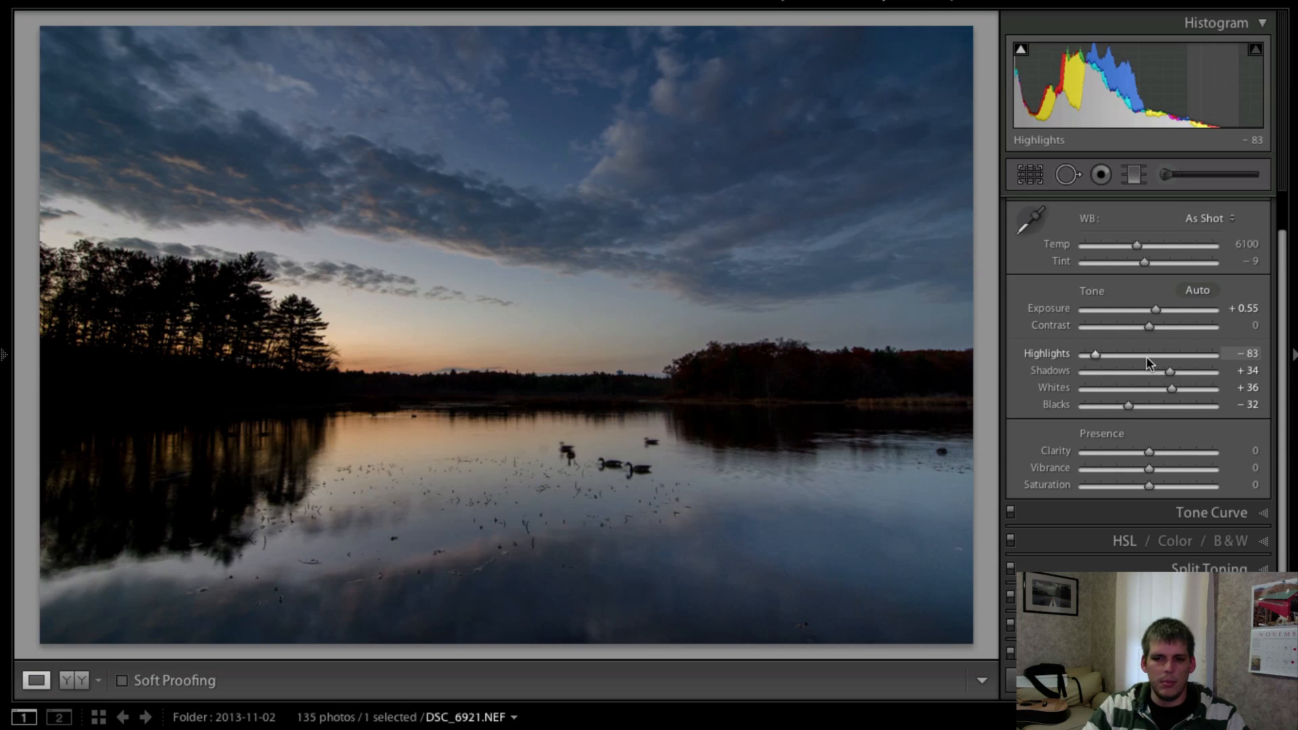
pyautogui.moveTo(1150, 325); pyautogui.dragTo(1164, 317)
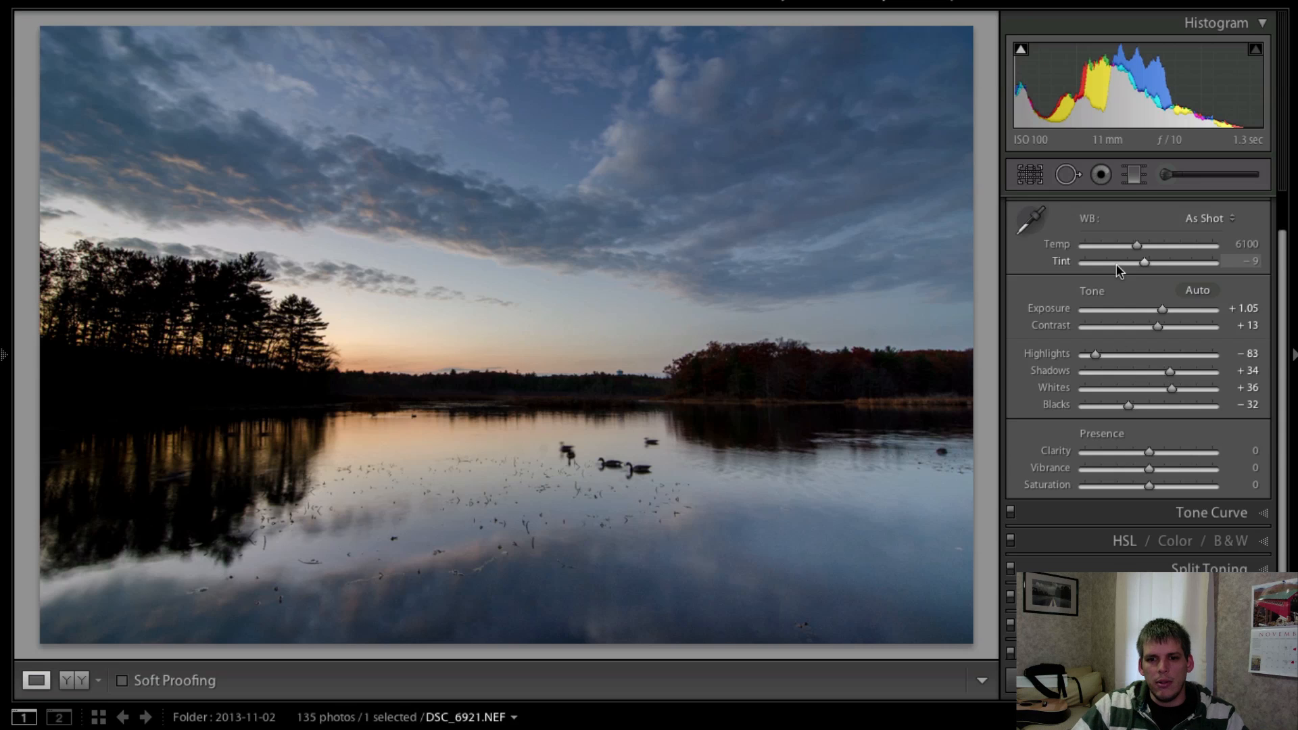
# - Compare the edited lake photo with its unedited before version
pyautogui.press('\\')
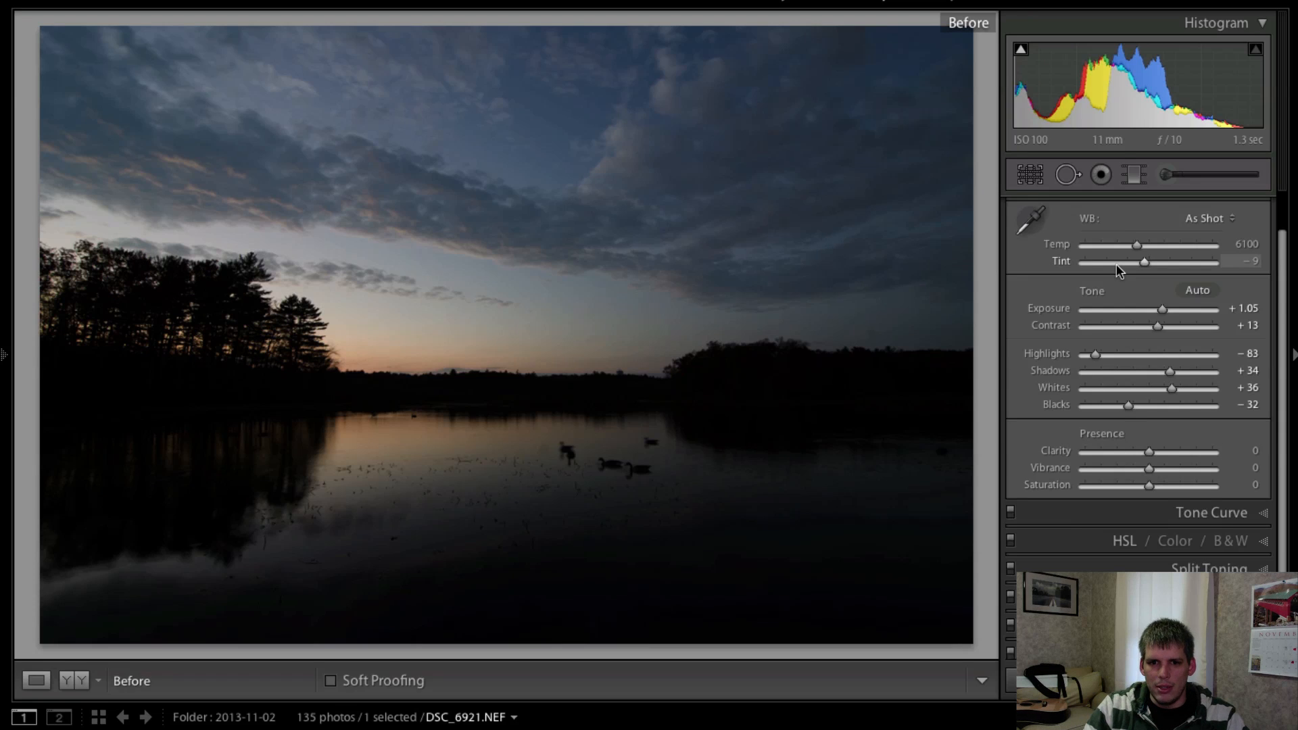
pyautogui.press('\\')
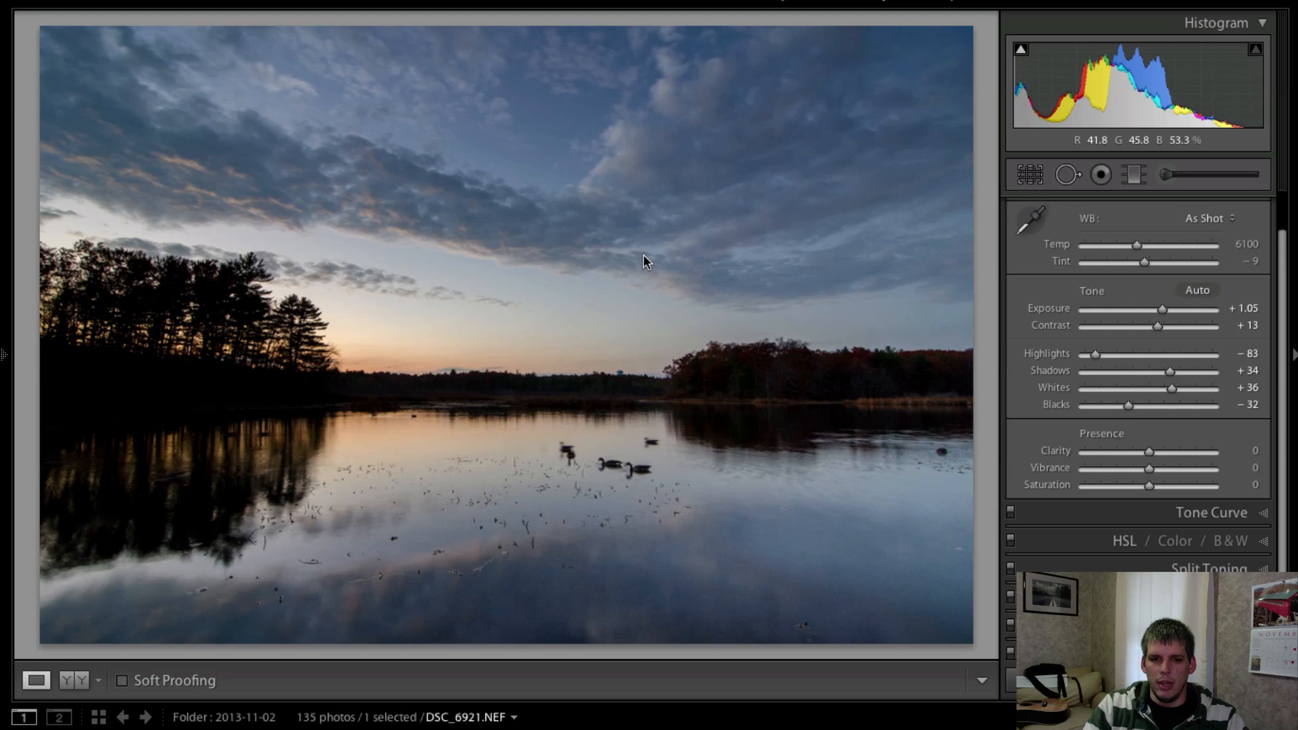
pyautogui.press('\\')
pyautogui.press('\\')
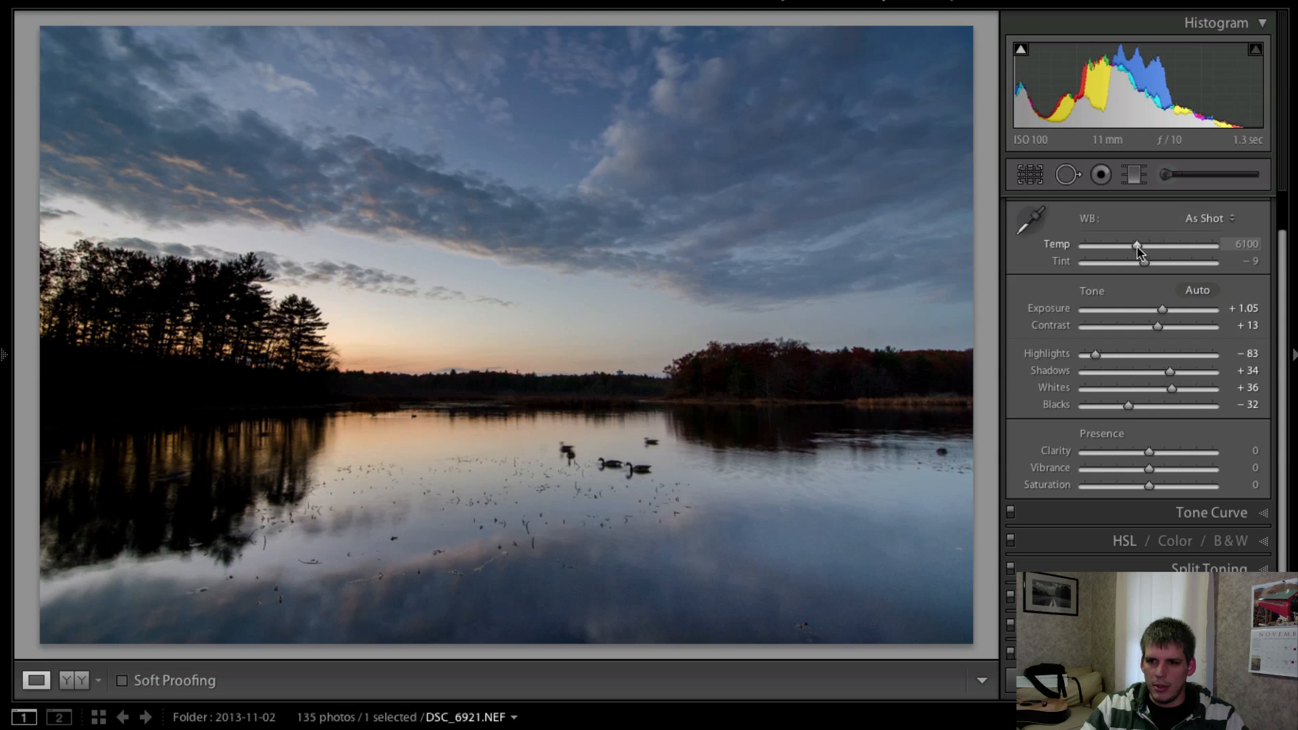
# - Cool the white balance to a Temp of 5381 and shift the Tint to +10
pyautogui.moveTo(1138, 246); pyautogui.dragTo(1133, 249)
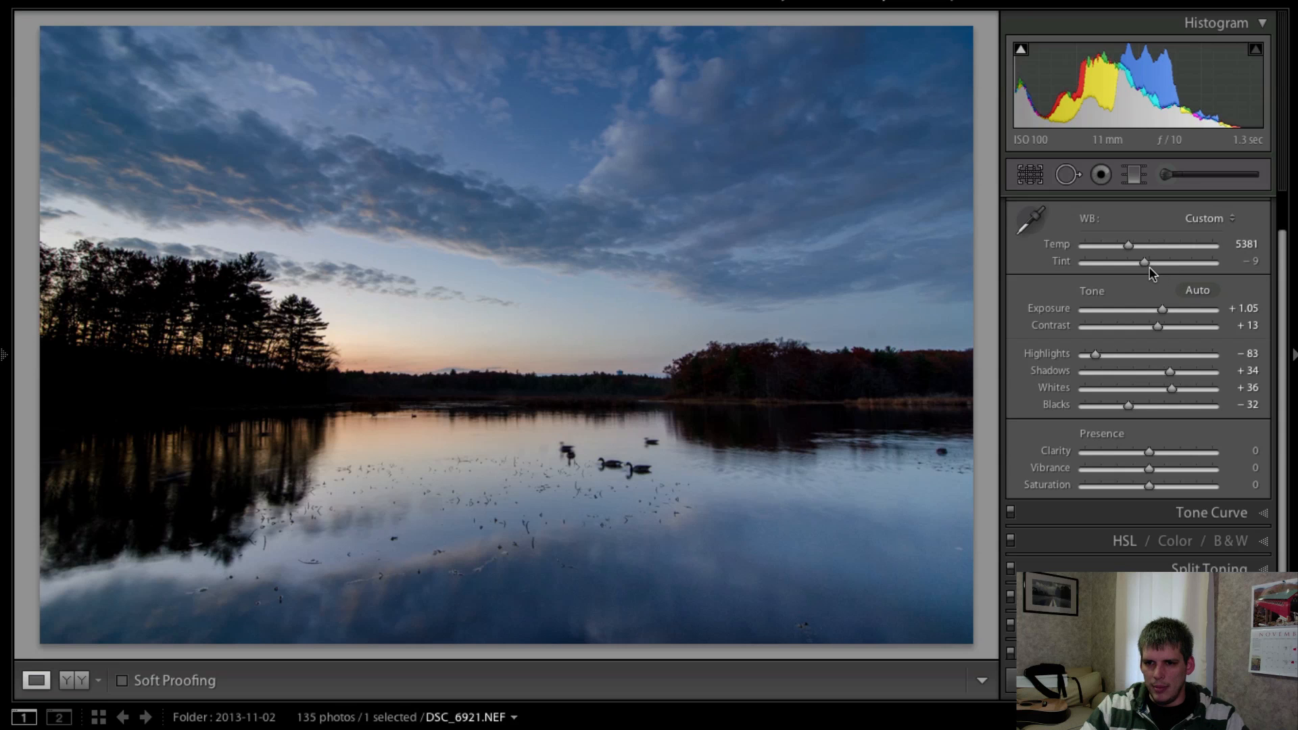
pyautogui.moveTo(1143, 262); pyautogui.dragTo(1153, 262)
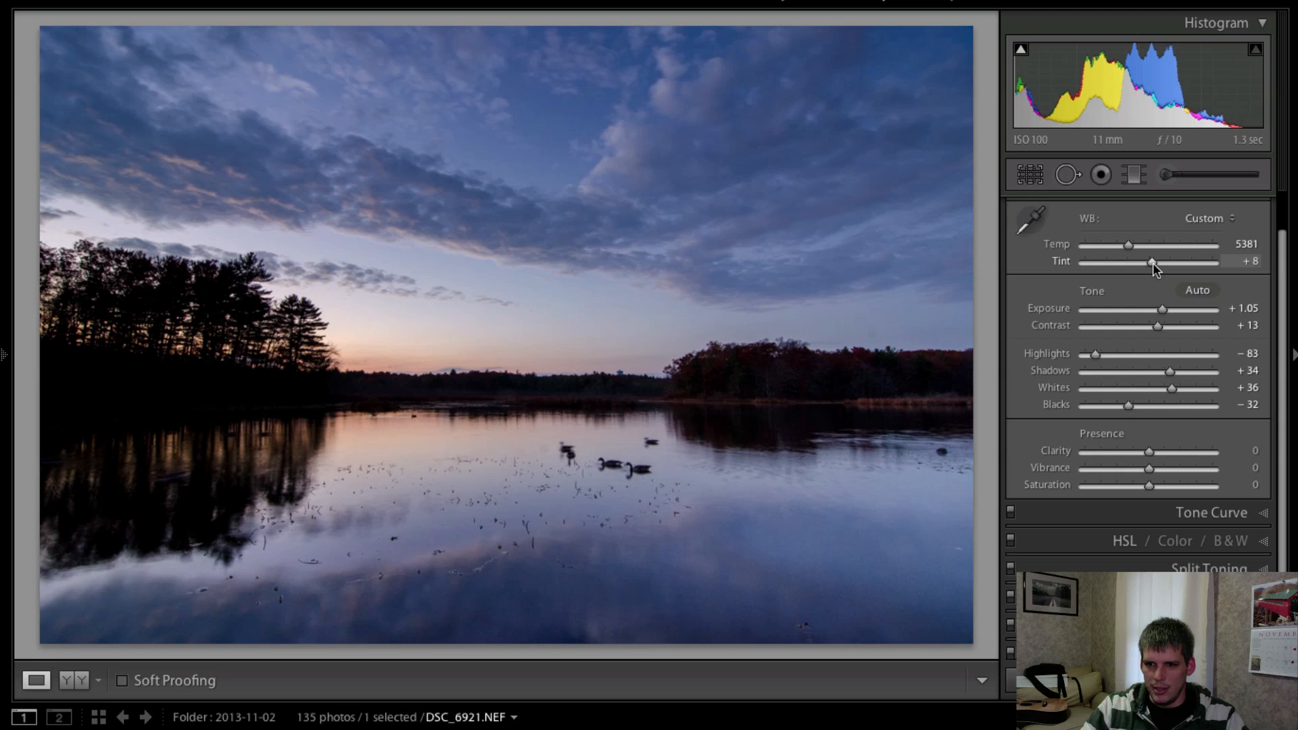
pyautogui.moveTo(1153, 262); pyautogui.dragTo(1154, 264)
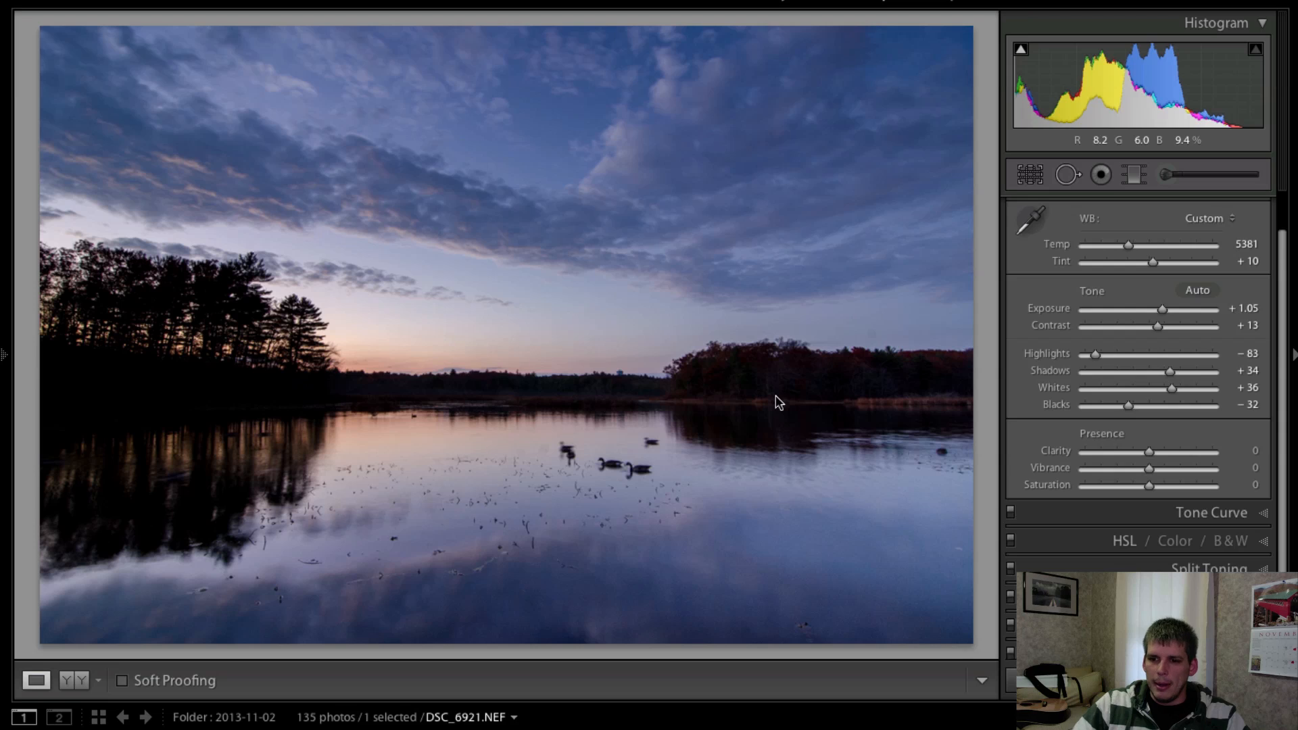
# - Sharpen the photo with Amount 77, Radius 2.0 and Masking 33
pyautogui.scroll(-3, 1184, 505)
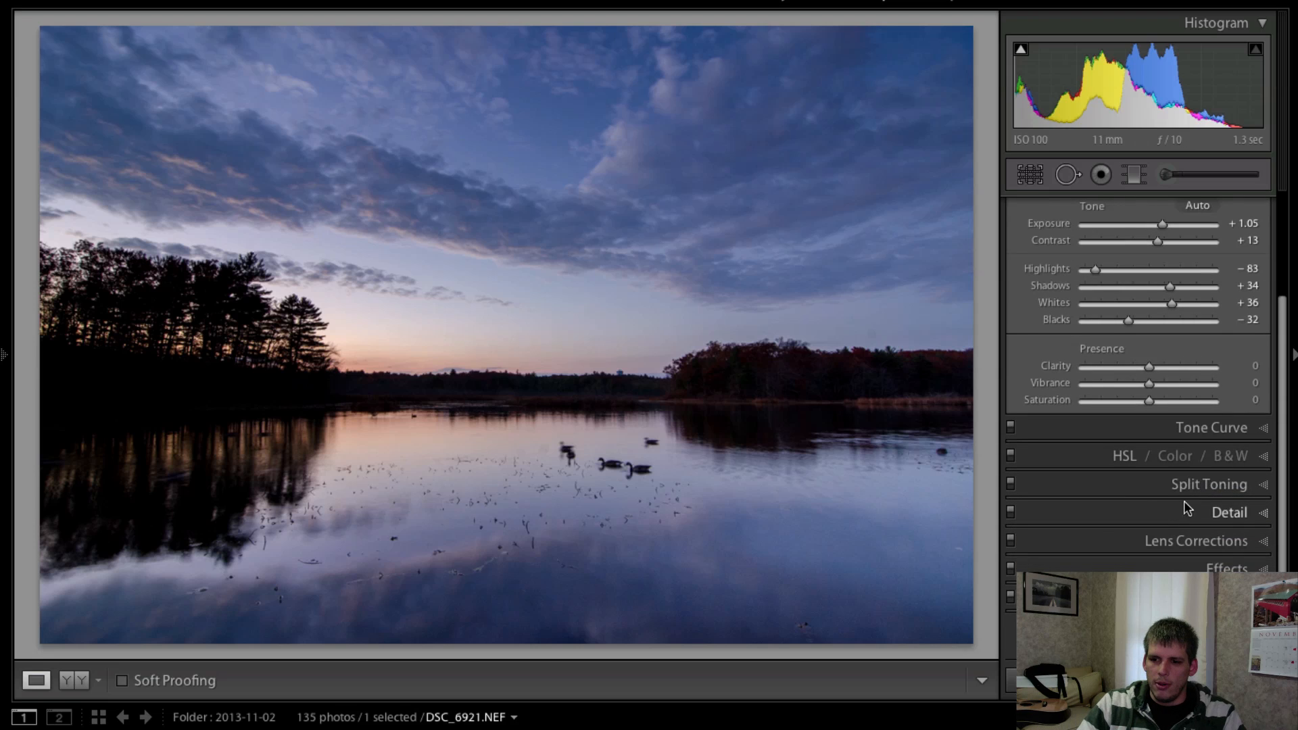
pyautogui.click(1228, 514)
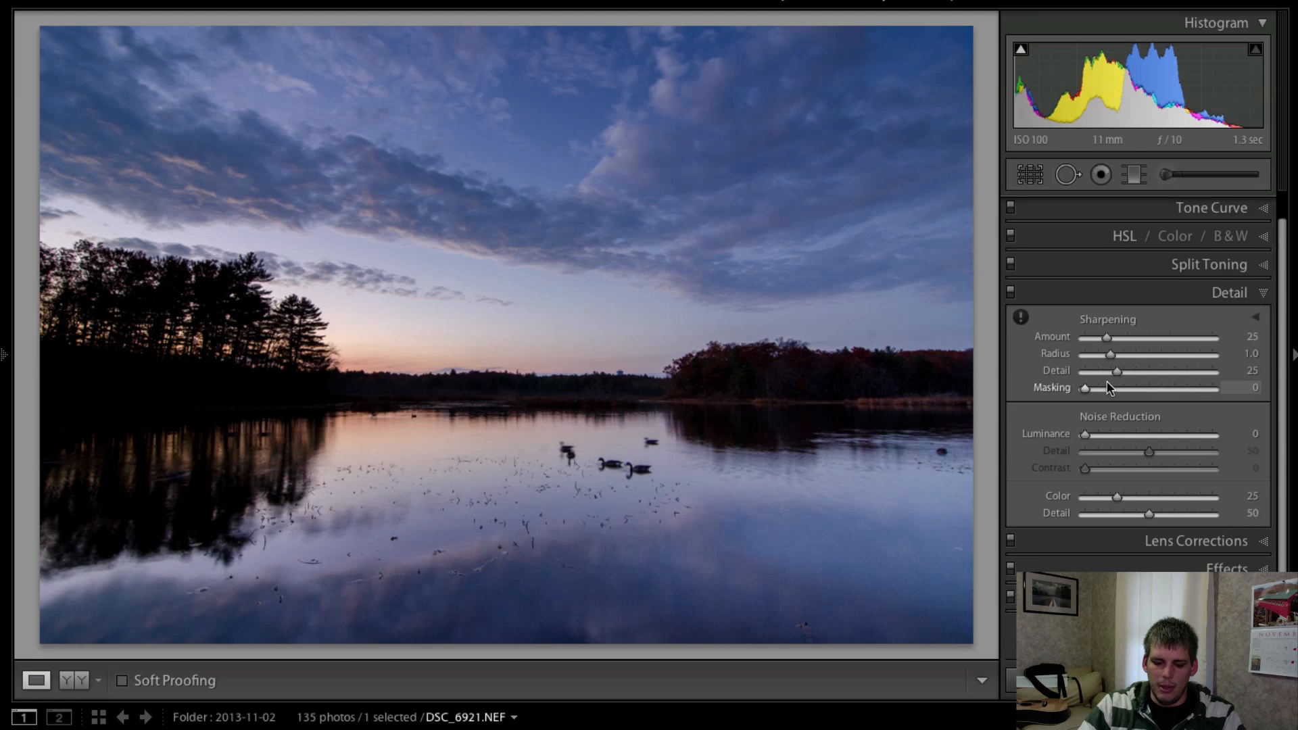
pyautogui.moveTo(1105, 336); pyautogui.dragTo(1161, 357)
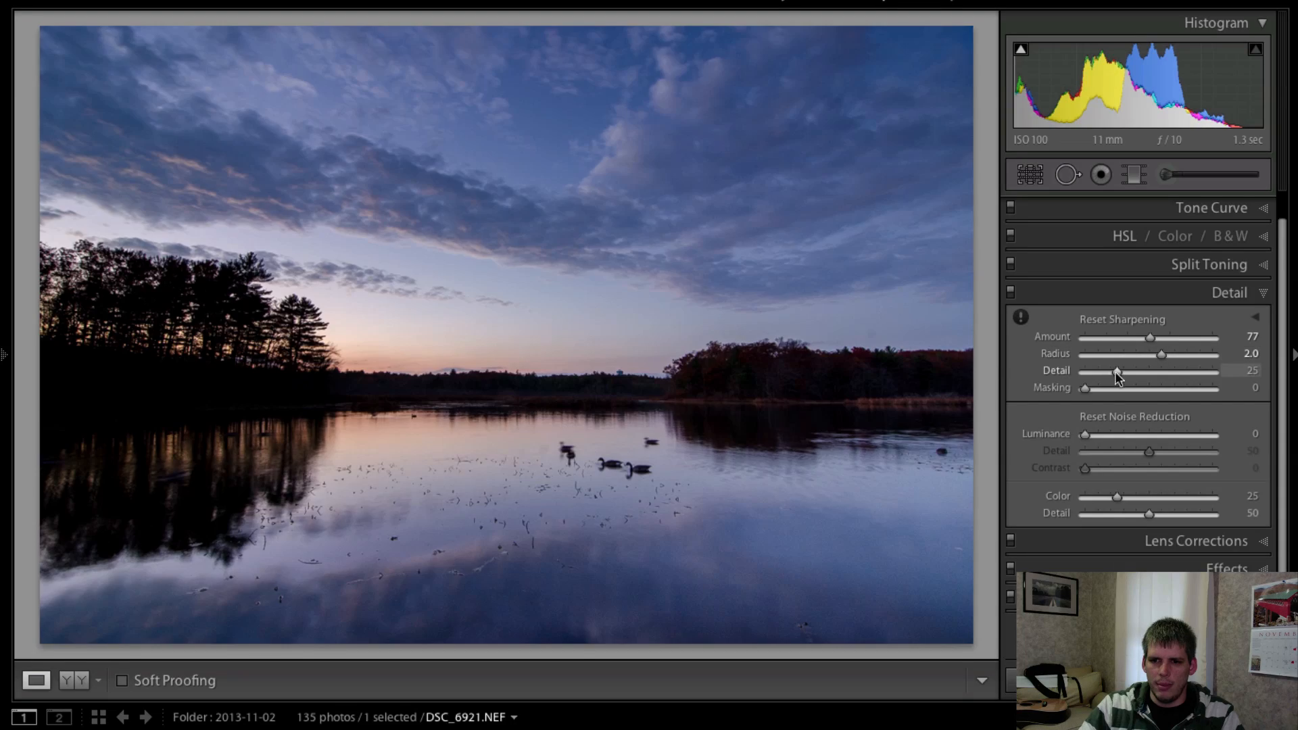
pyautogui.moveTo(1088, 388); pyautogui.dragTo(1129, 387)
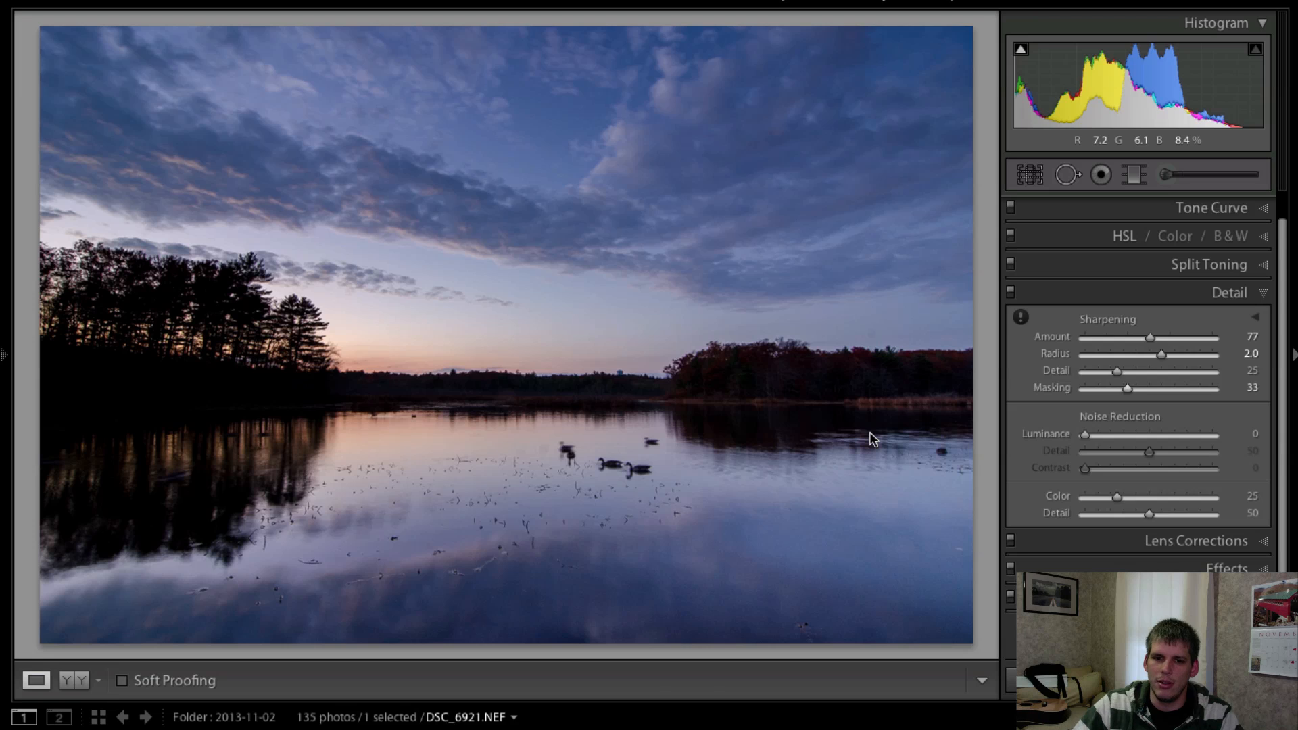
pyautogui.click(1237, 293)
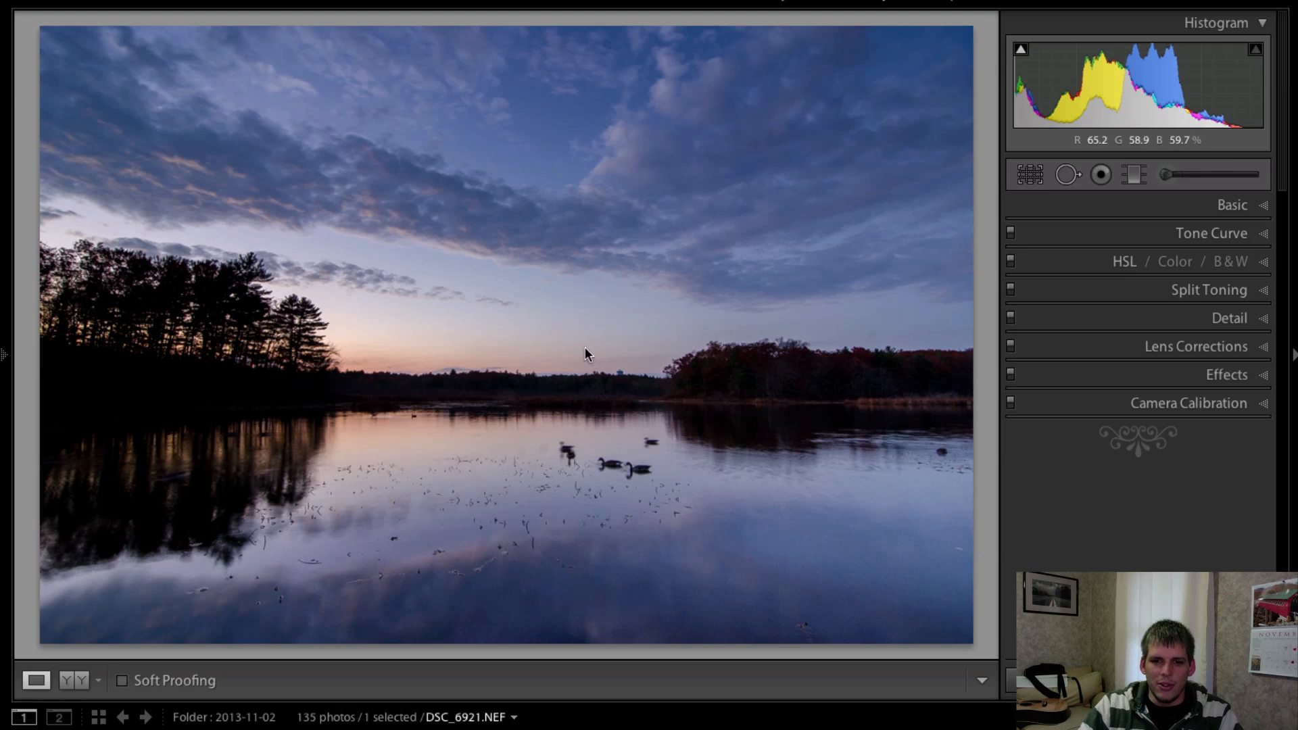
# - Remove the lone blurred goose farthest right by cloning clear water over it with a size 76 spot at 100 opacity
pyautogui.click(643, 446)
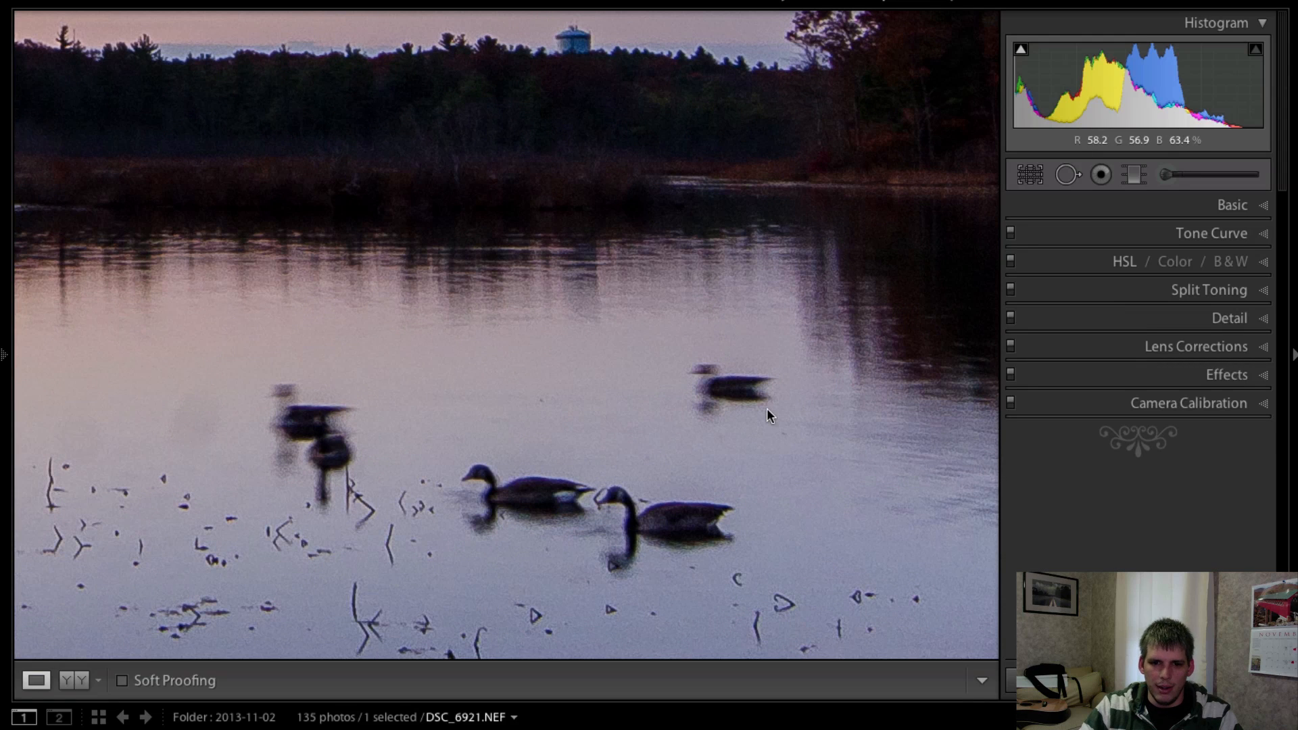
pyautogui.click(531, 520)
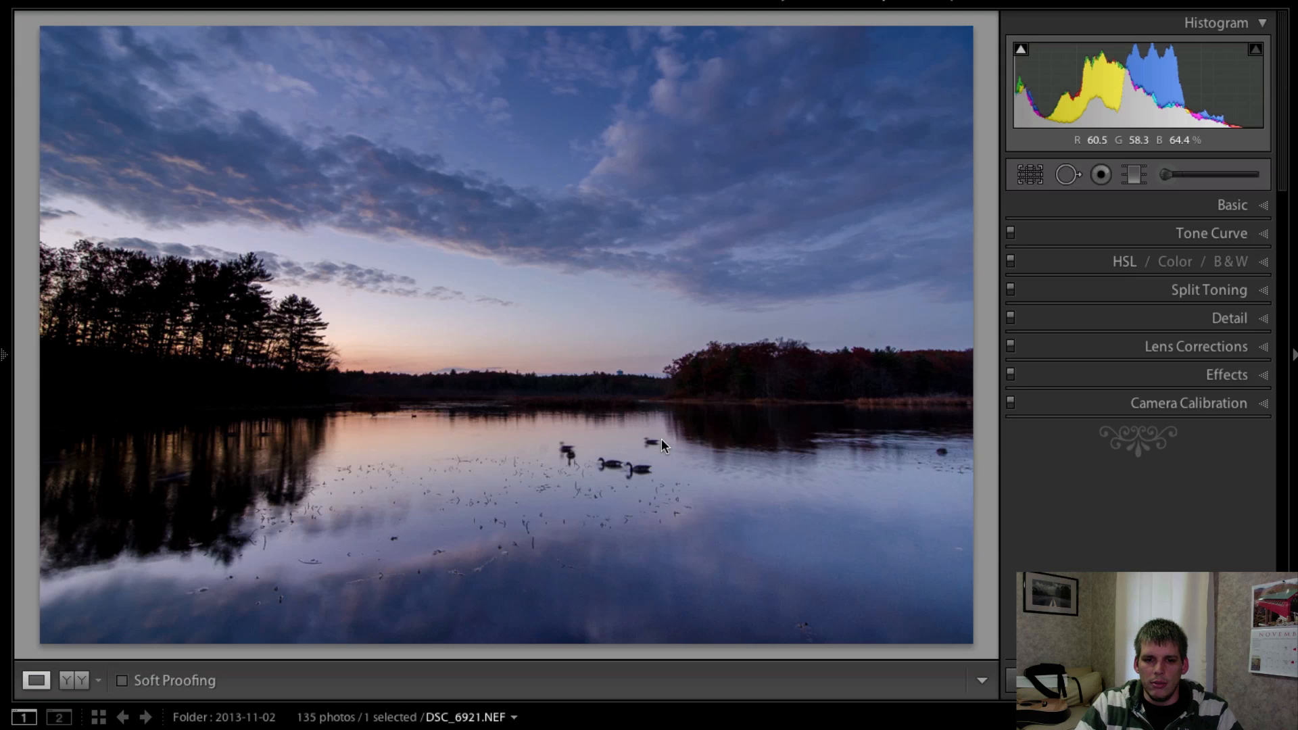
pyautogui.click(627, 458)
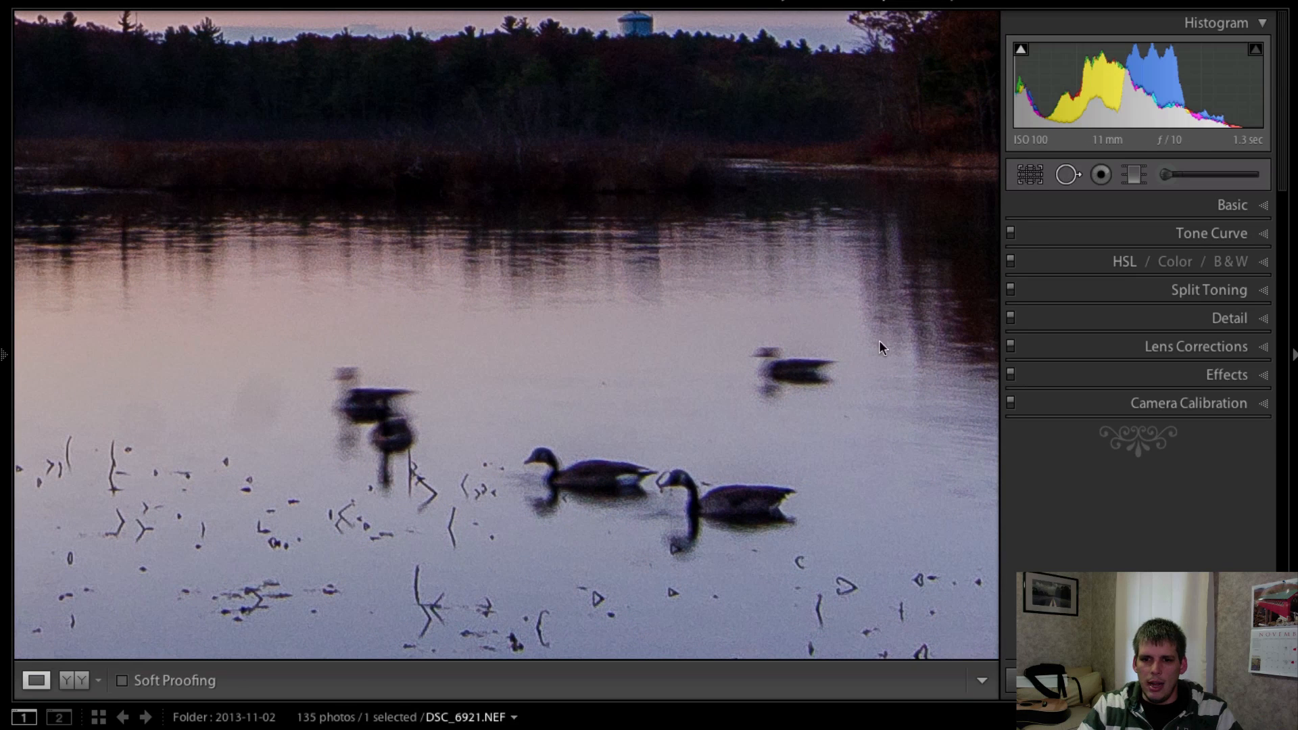
pyautogui.click(1068, 175)
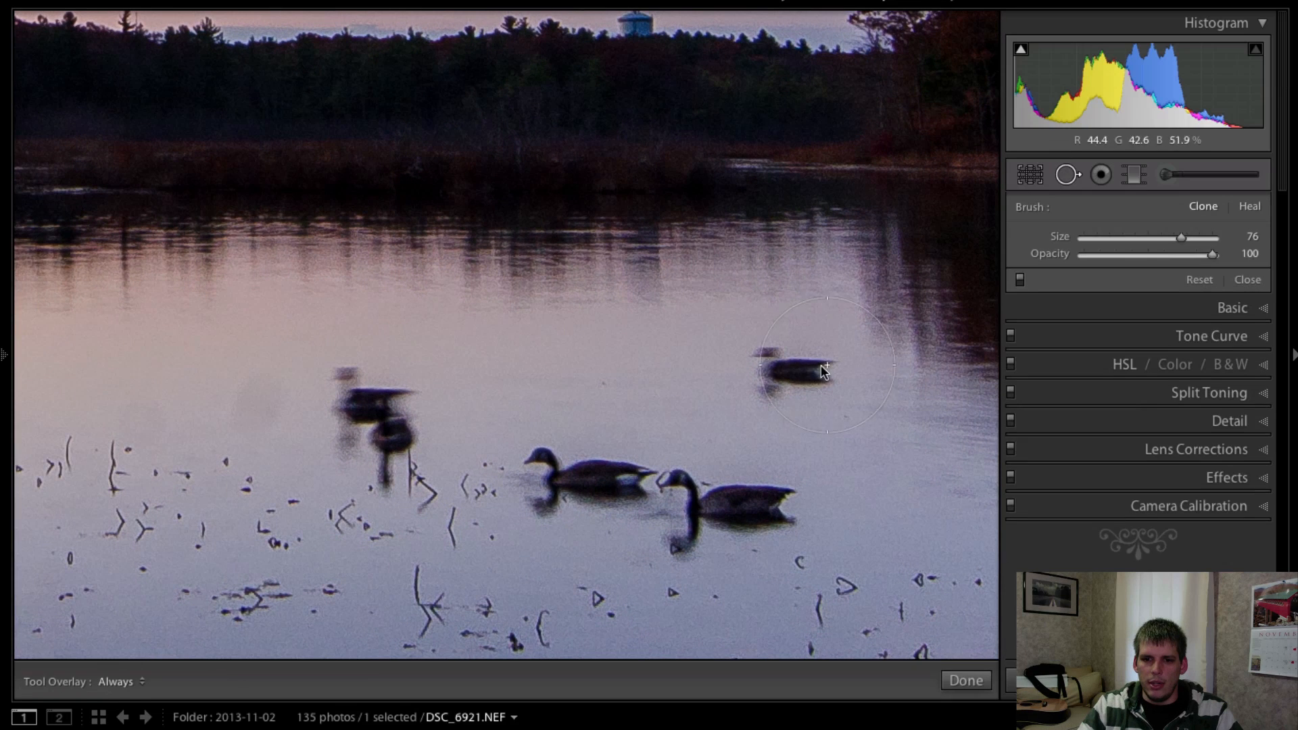
pyautogui.moveTo(787, 365); pyautogui.dragTo(640, 337)
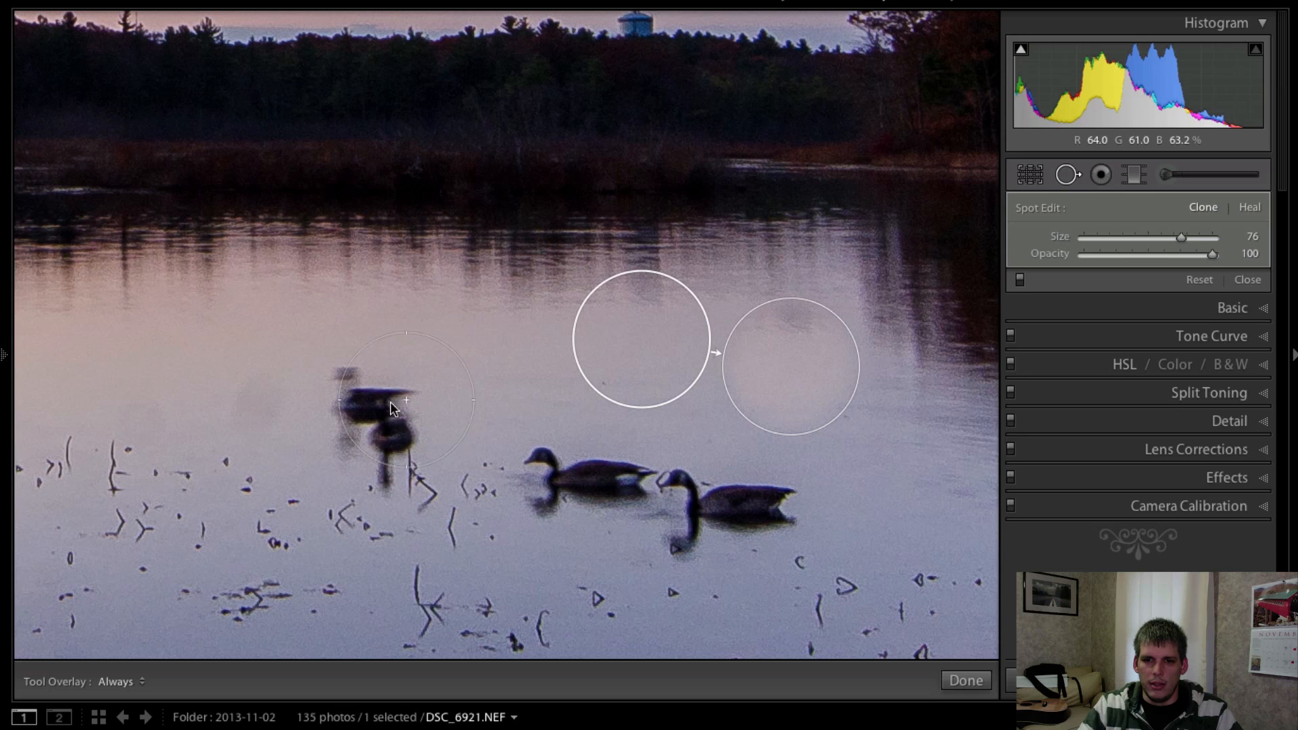
# - Remove the two overlapping blurred geese and the middle goose with size 76 spots, setting the goose-removal spots to Heal
pyautogui.moveTo(384, 426)
pyautogui.mouseDown()
pyautogui.moveTo(294, 358)
pyautogui.moveTo(240, 358)
pyautogui.mouseUp()
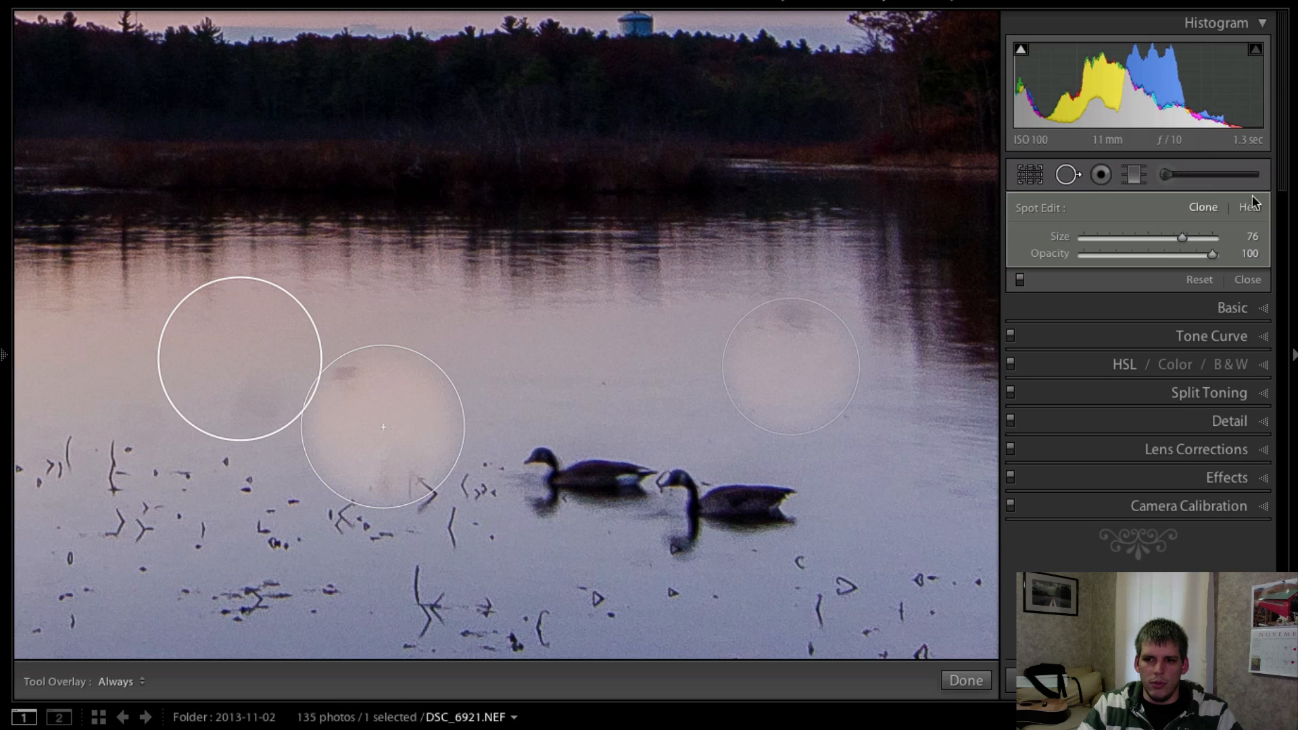
pyautogui.click(748, 375)
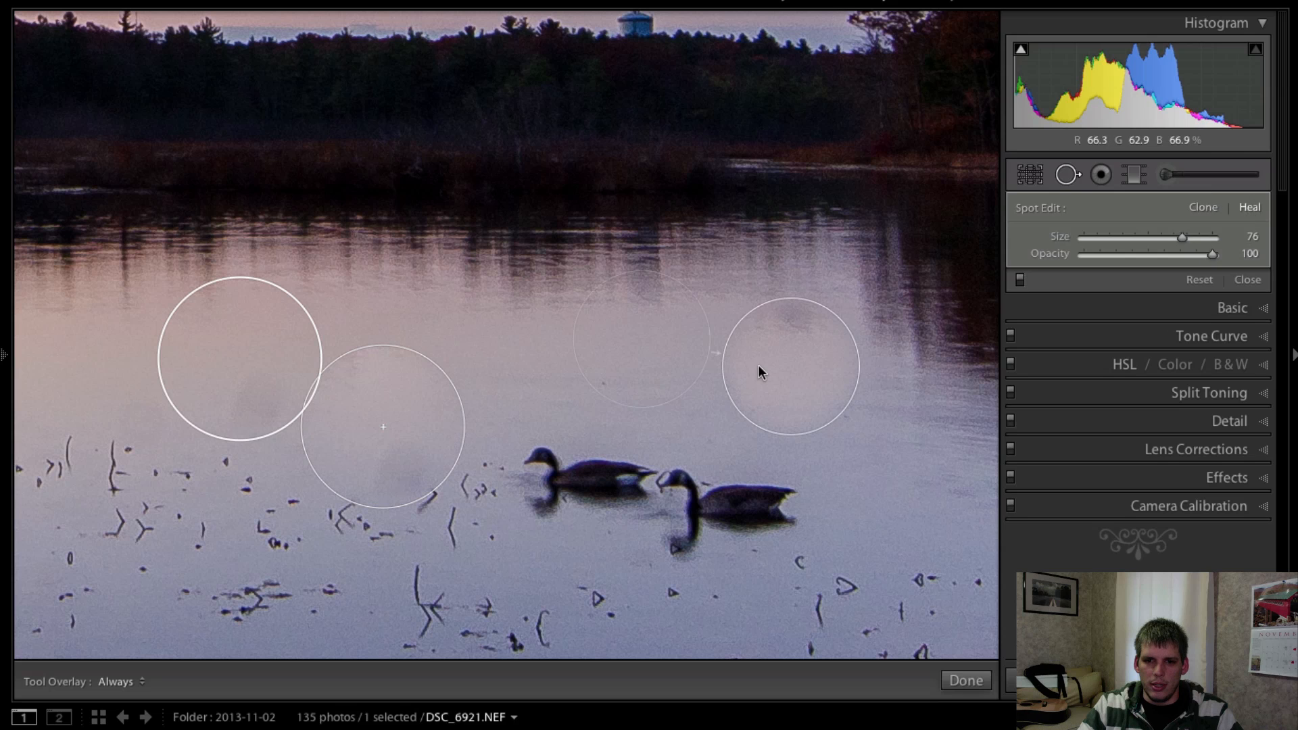
pyautogui.click(1250, 208)
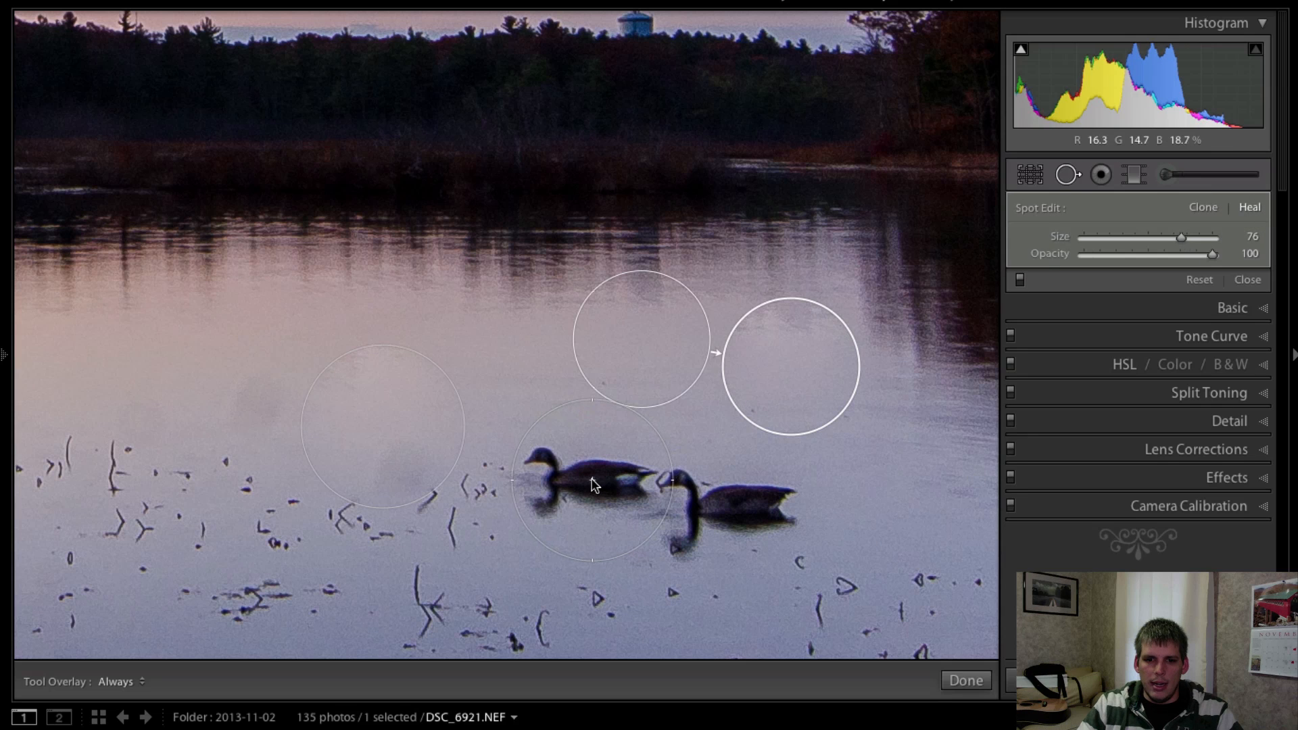
pyautogui.moveTo(593, 485)
pyautogui.mouseDown()
pyautogui.moveTo(440, 444)
pyautogui.moveTo(399, 417)
pyautogui.moveTo(408, 398)
pyautogui.mouseUp()
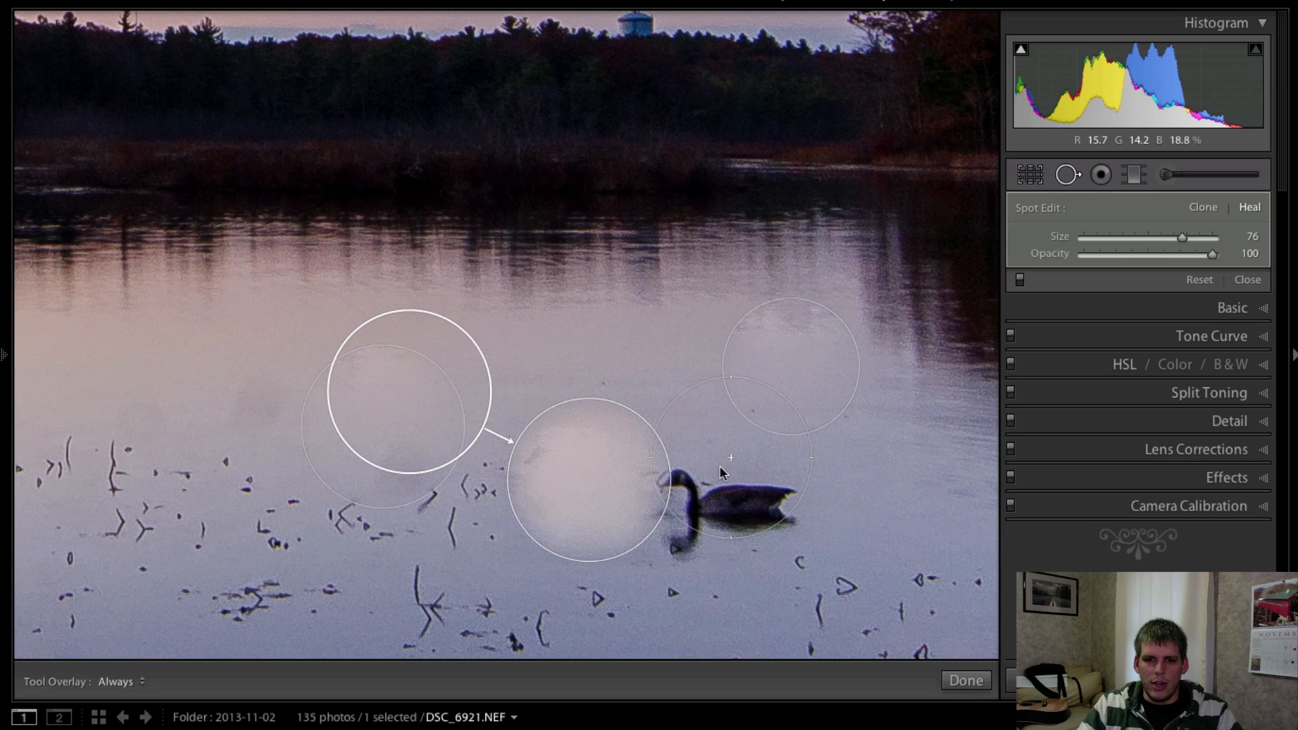
pyautogui.moveTo(719, 508); pyautogui.dragTo(534, 362)
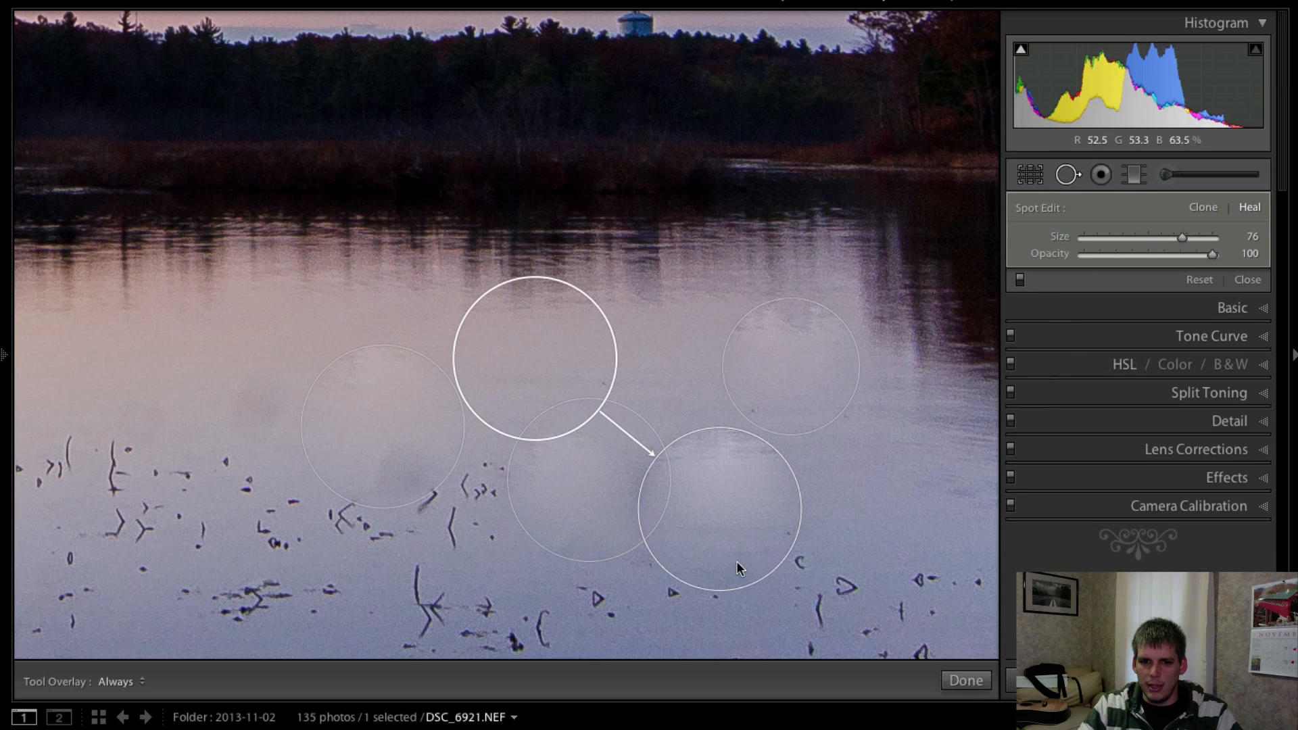
pyautogui.moveTo(727, 534); pyautogui.dragTo(739, 530)
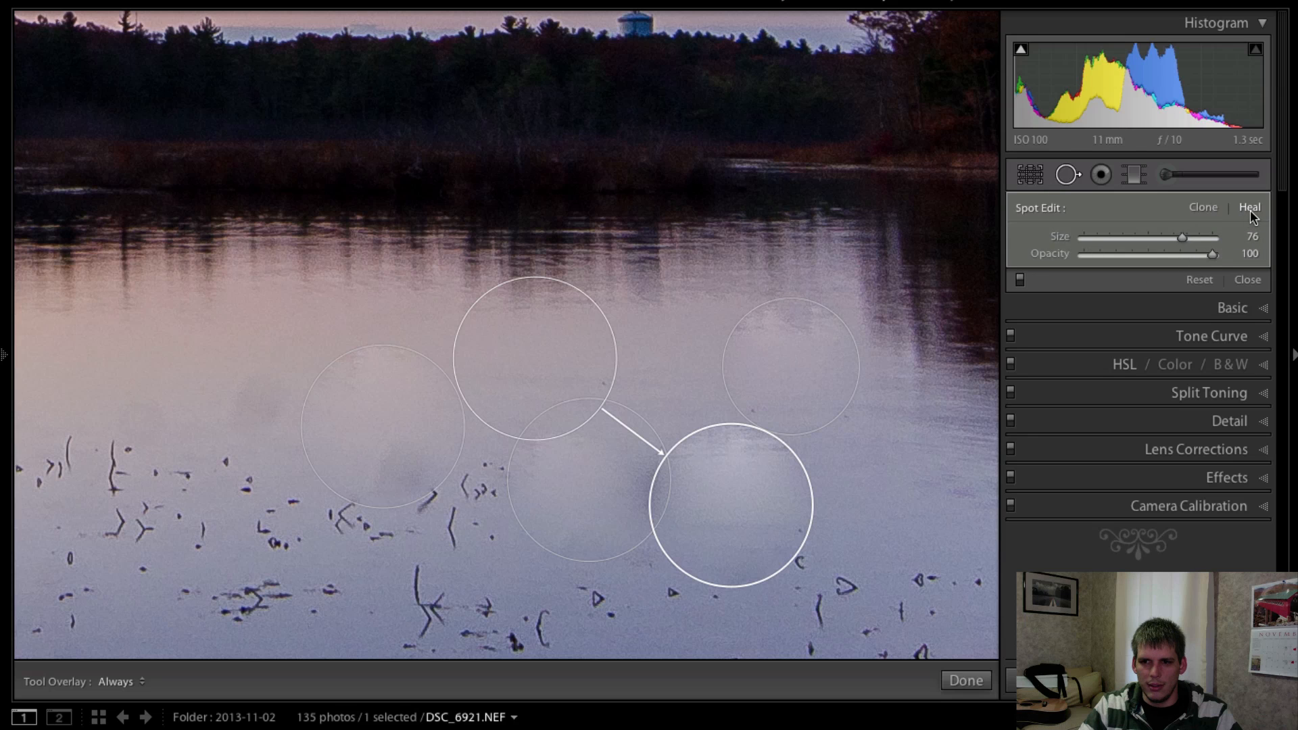
pyautogui.click(1063, 180)
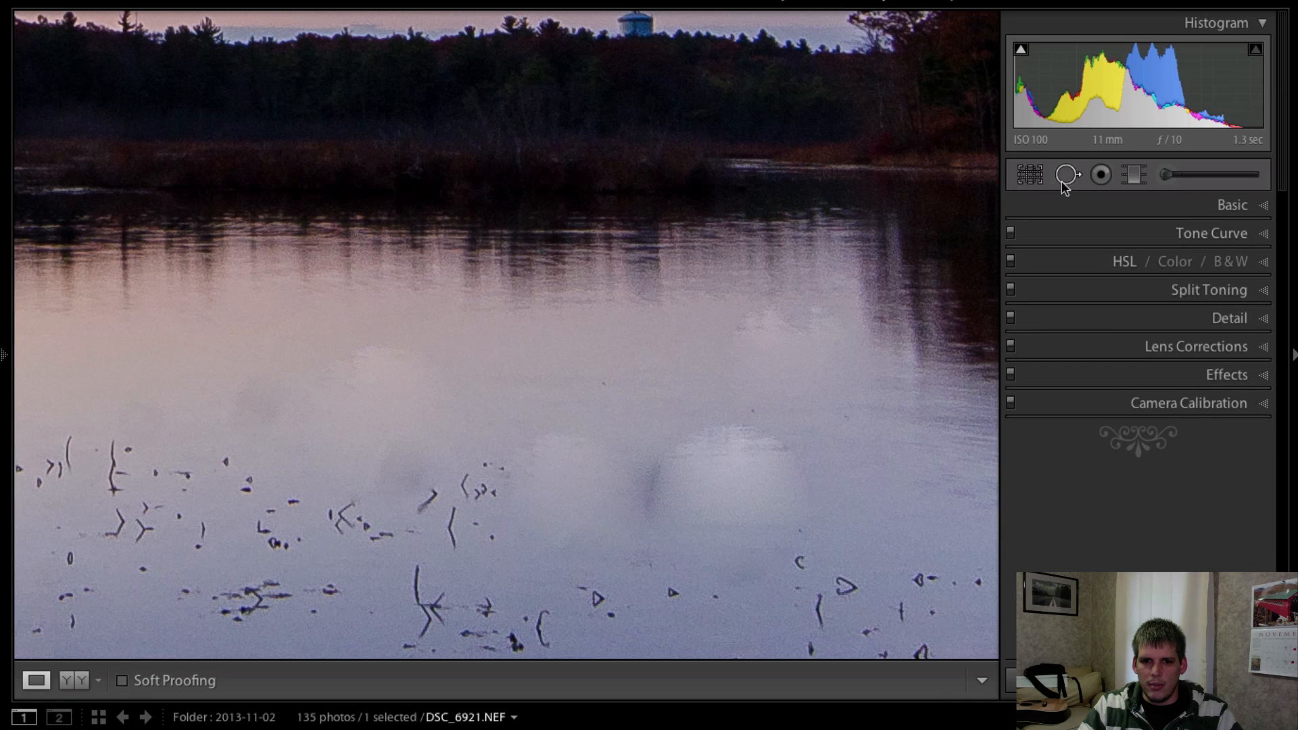
pyautogui.click(1064, 178)
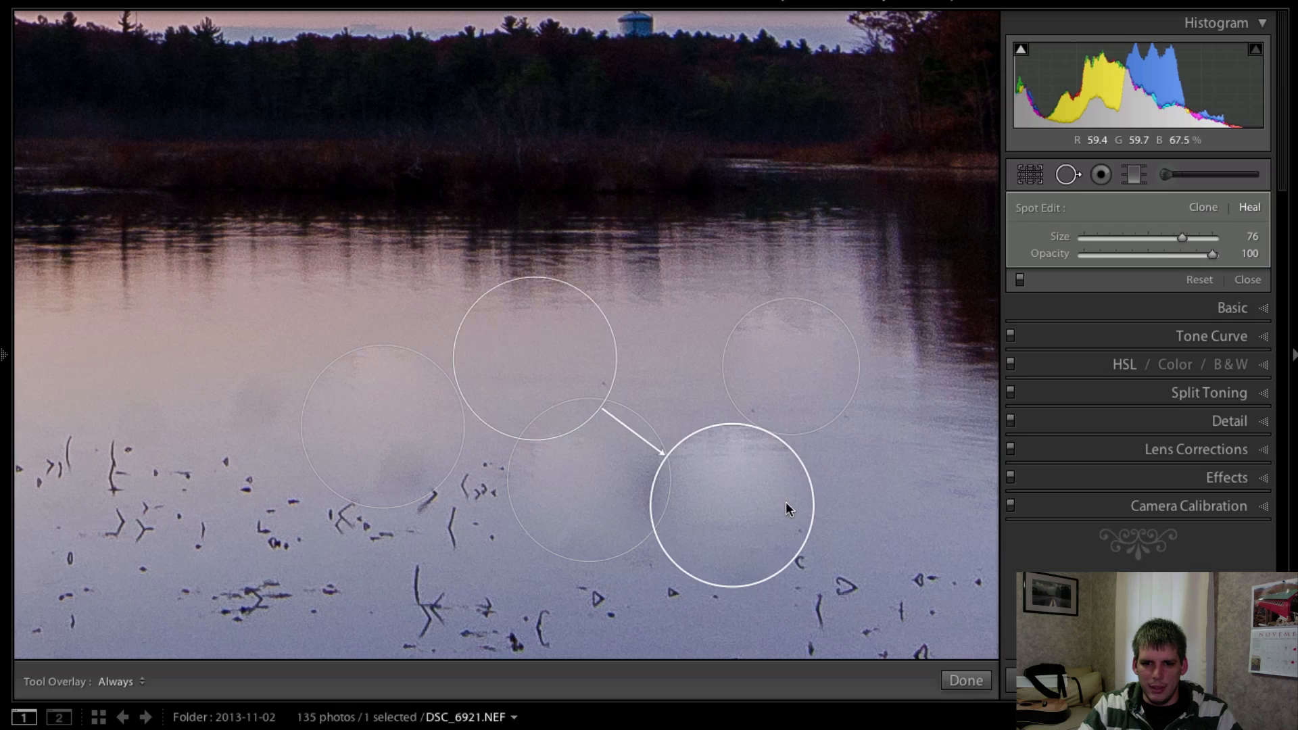
pyautogui.press('Delete')
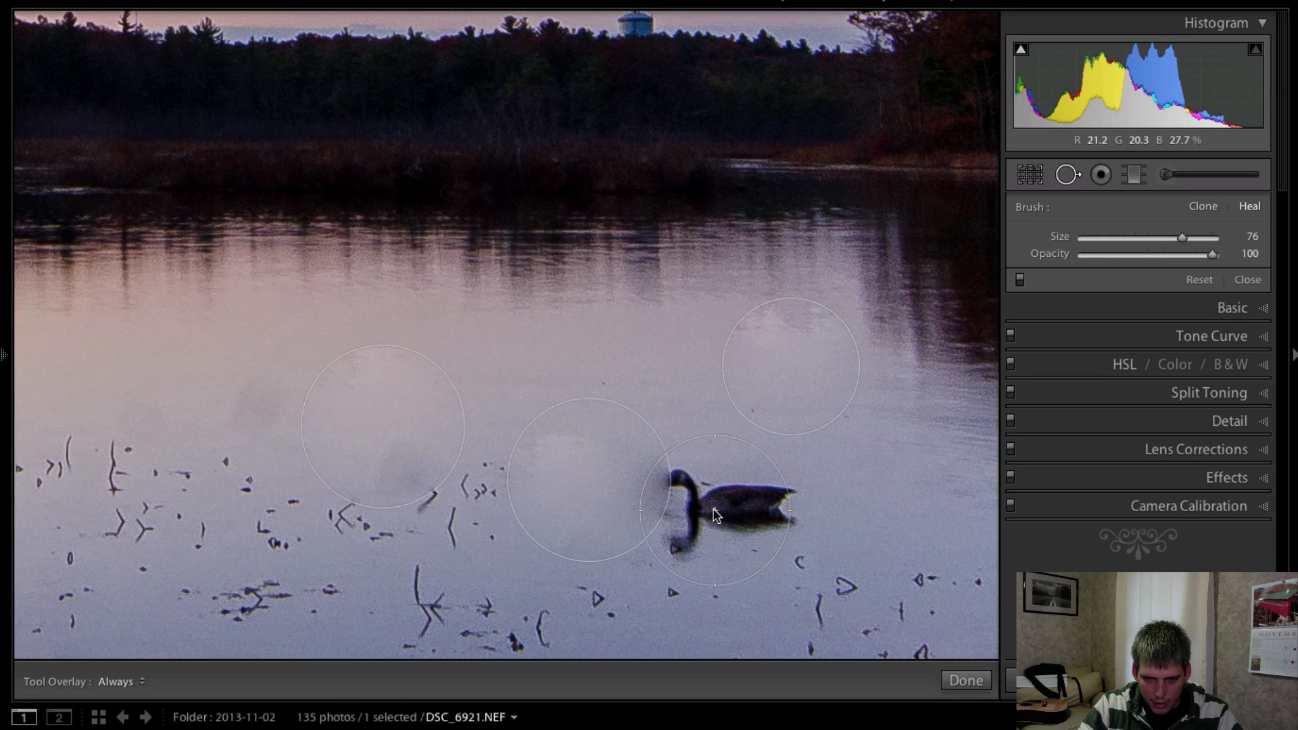
# - Heal the remaining goose using clear water to its right, and heal the smudged water just above and left of it
pyautogui.moveTo(713, 510)
pyautogui.mouseDown()
pyautogui.moveTo(617, 525)
pyautogui.moveTo(593, 496)
pyautogui.moveTo(874, 444)
pyautogui.moveTo(895, 464)
pyautogui.mouseUp()
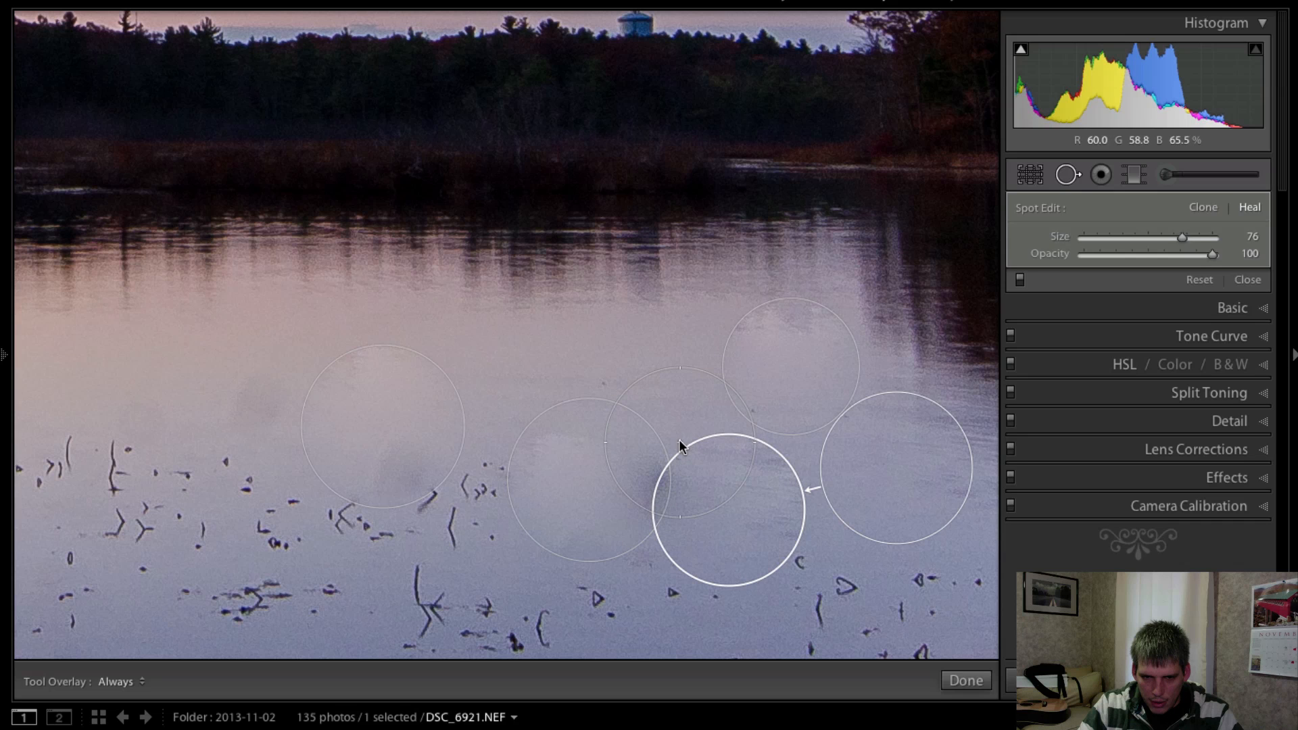
pyautogui.moveTo(679, 442)
pyautogui.mouseDown()
pyautogui.moveTo(661, 408)
pyautogui.moveTo(799, 411)
pyautogui.mouseUp()
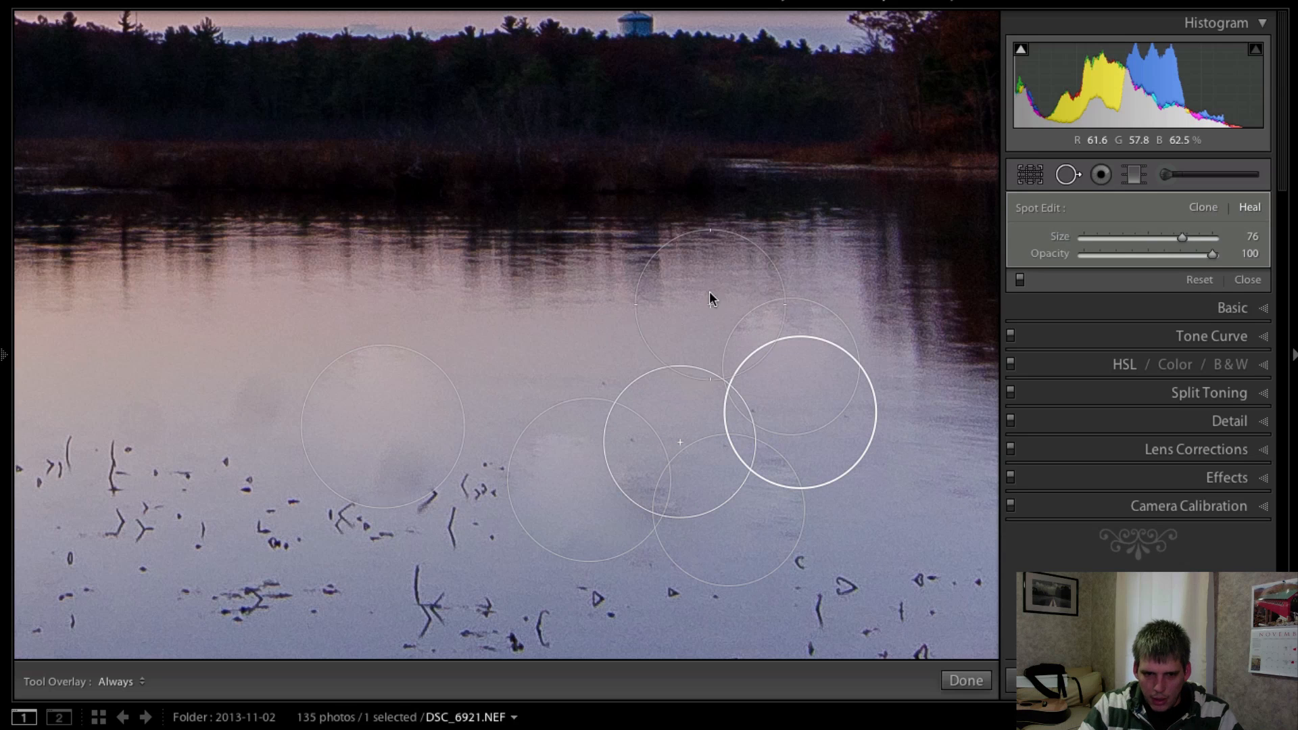
pyautogui.click(1065, 176)
pyautogui.click(771, 394)
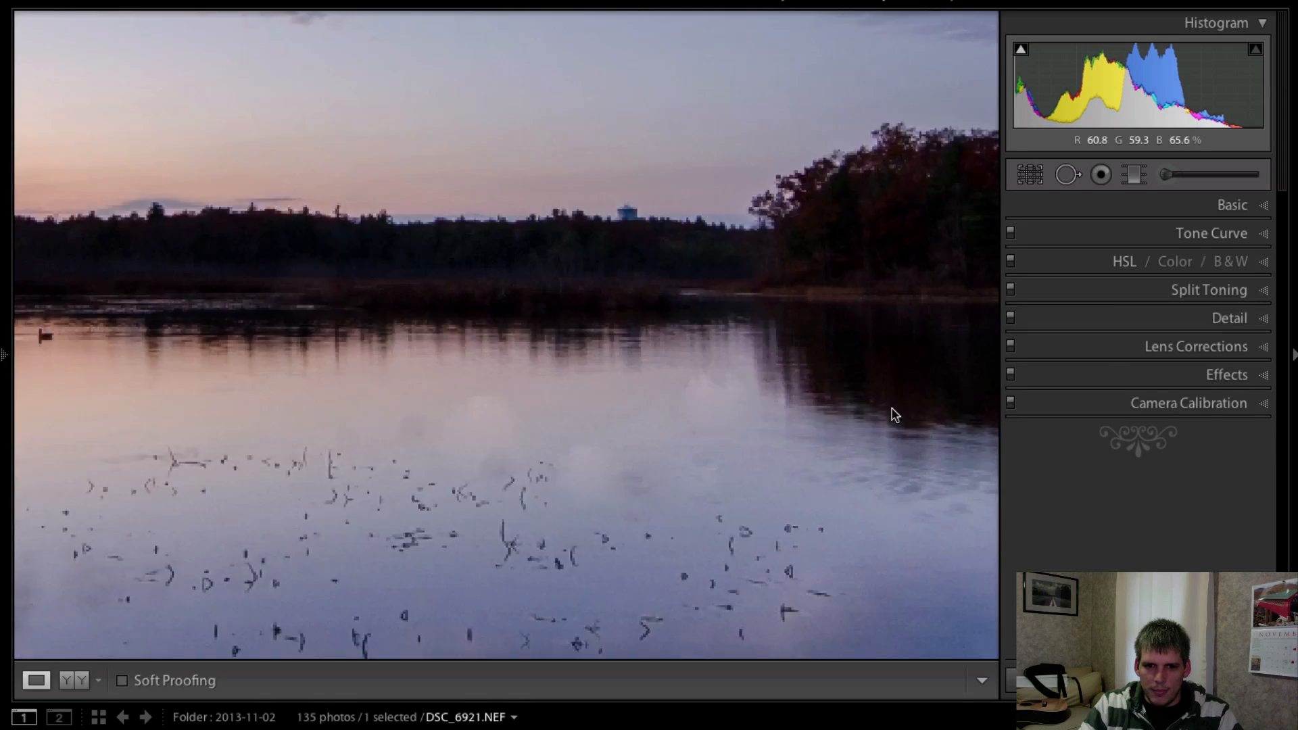
pyautogui.click(894, 414)
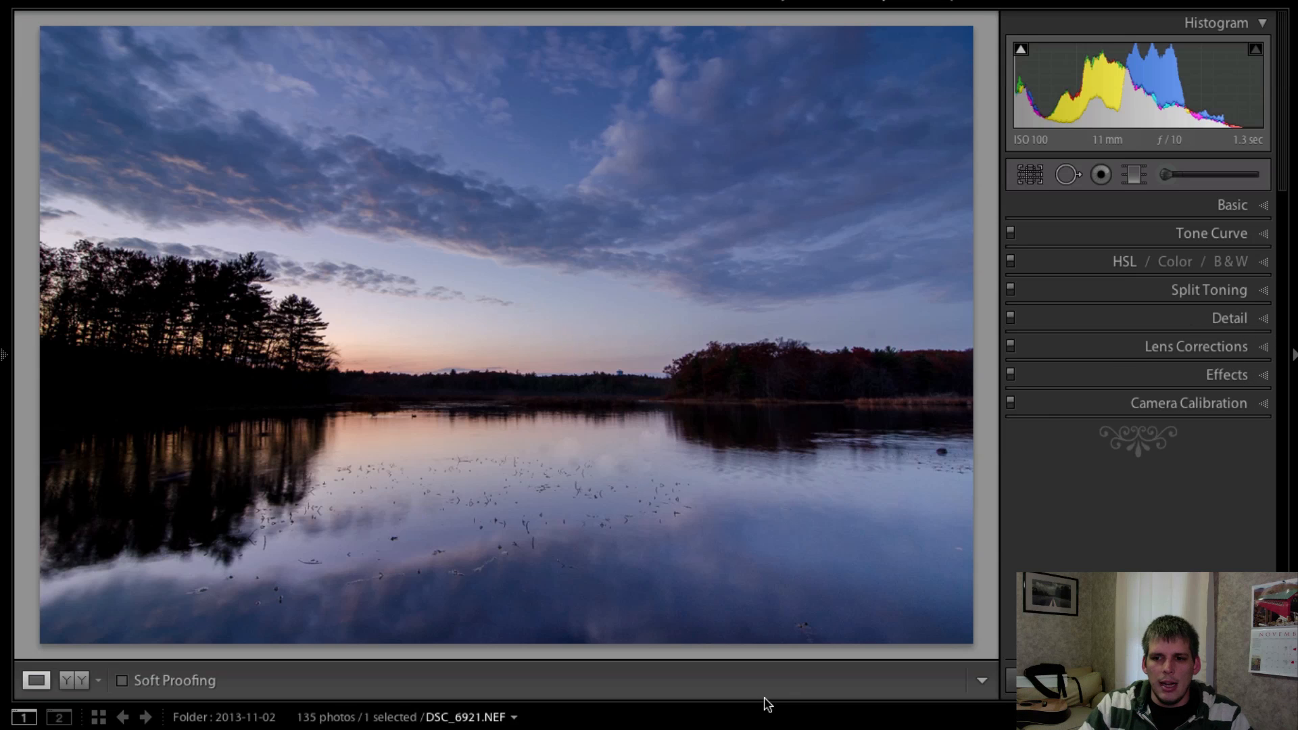
# - Enable Remove Chromatic Aberration in the colour lens corrections
pyautogui.click(1242, 377)
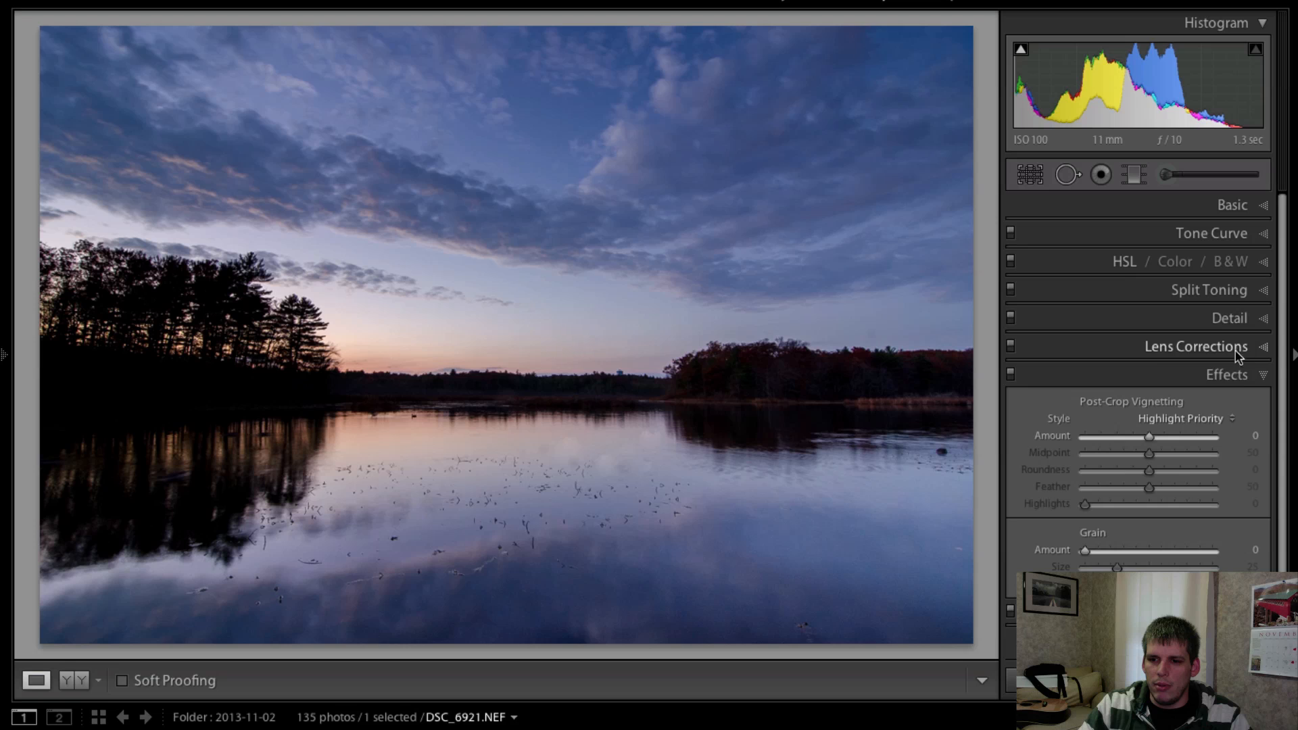
pyautogui.click(1227, 374)
pyautogui.click(1225, 348)
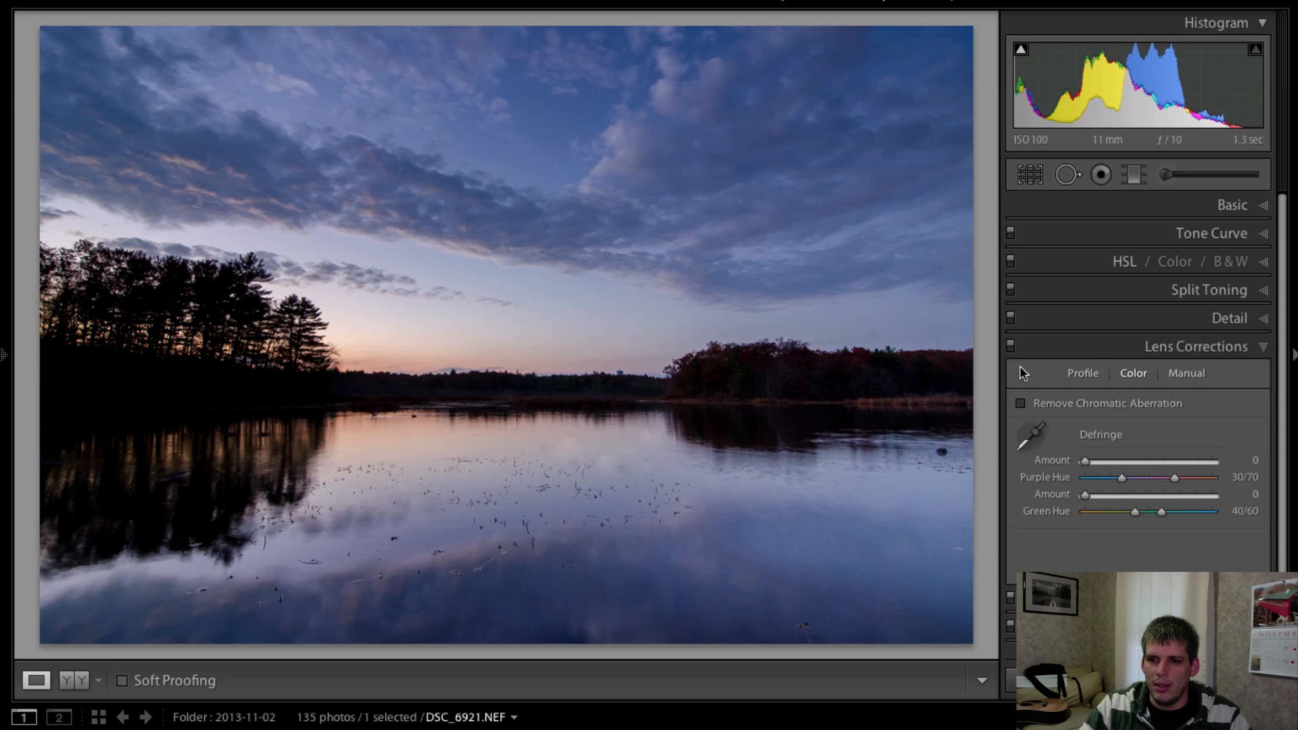
pyautogui.click(1020, 403)
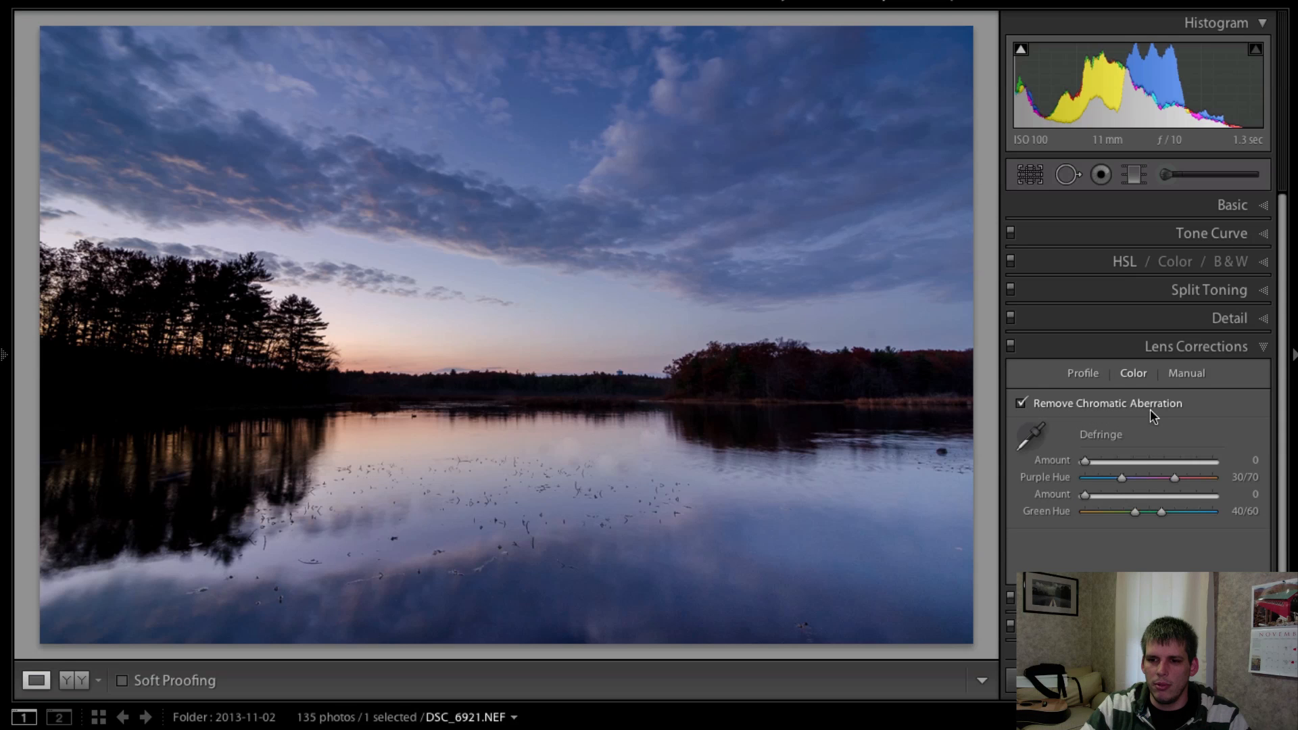
# - Compare the treeline and pine edges with chromatic aberration removal off and on, leaving it enabled
pyautogui.click(709, 367)
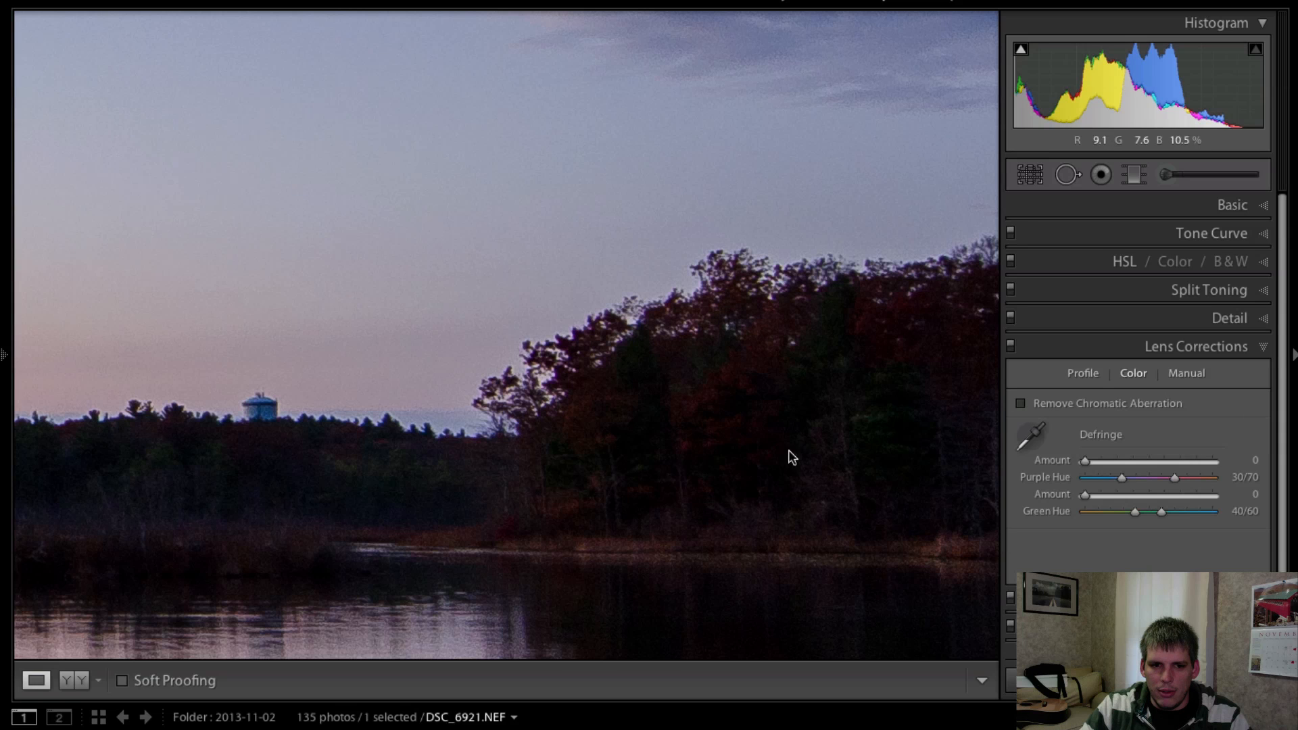
pyautogui.moveTo(517, 378); pyautogui.dragTo(861, 385)
pyautogui.click(511, 444)
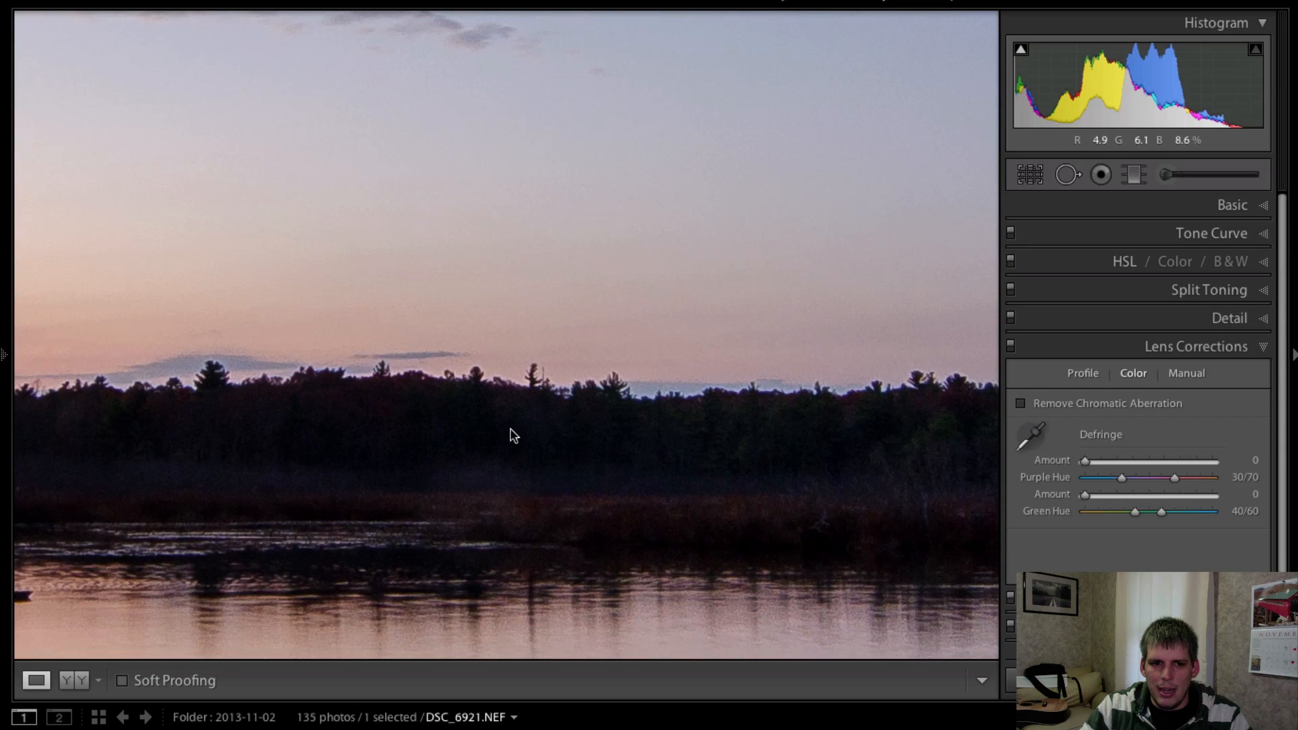
pyautogui.click(1020, 404)
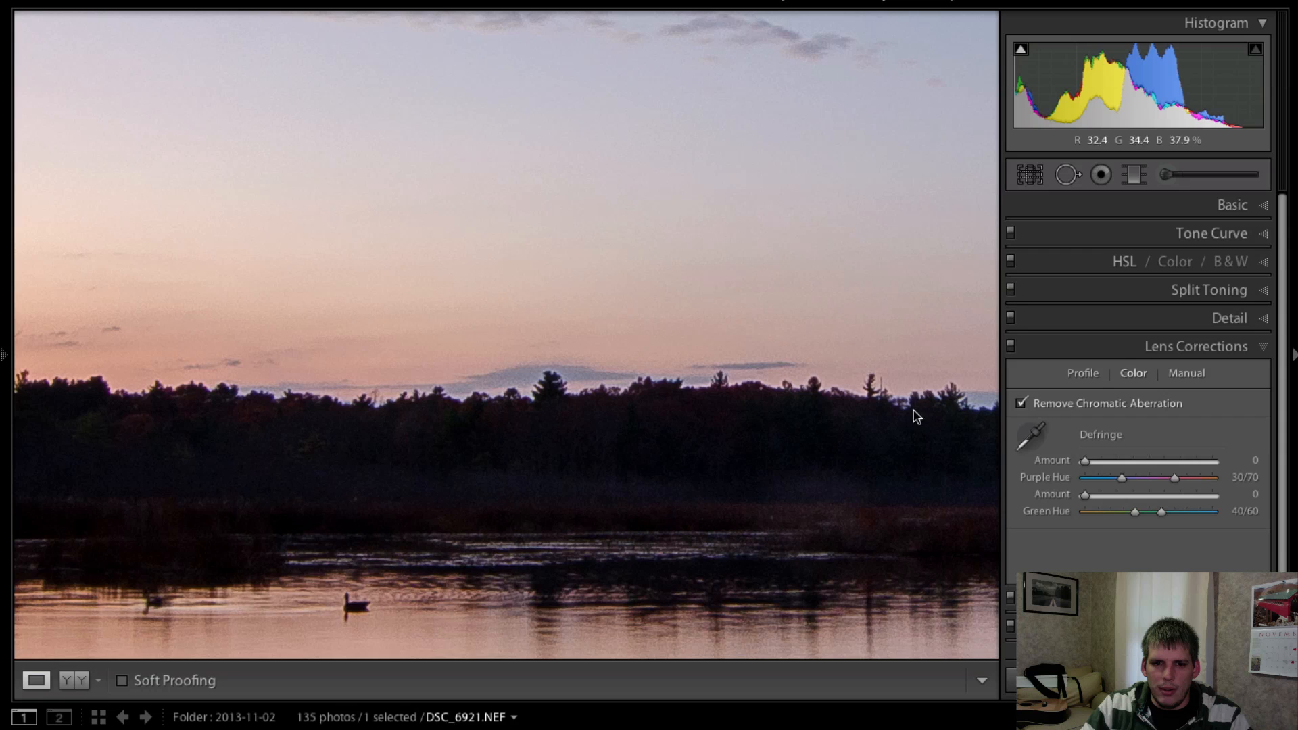
pyautogui.moveTo(468, 340); pyautogui.dragTo(809, 486)
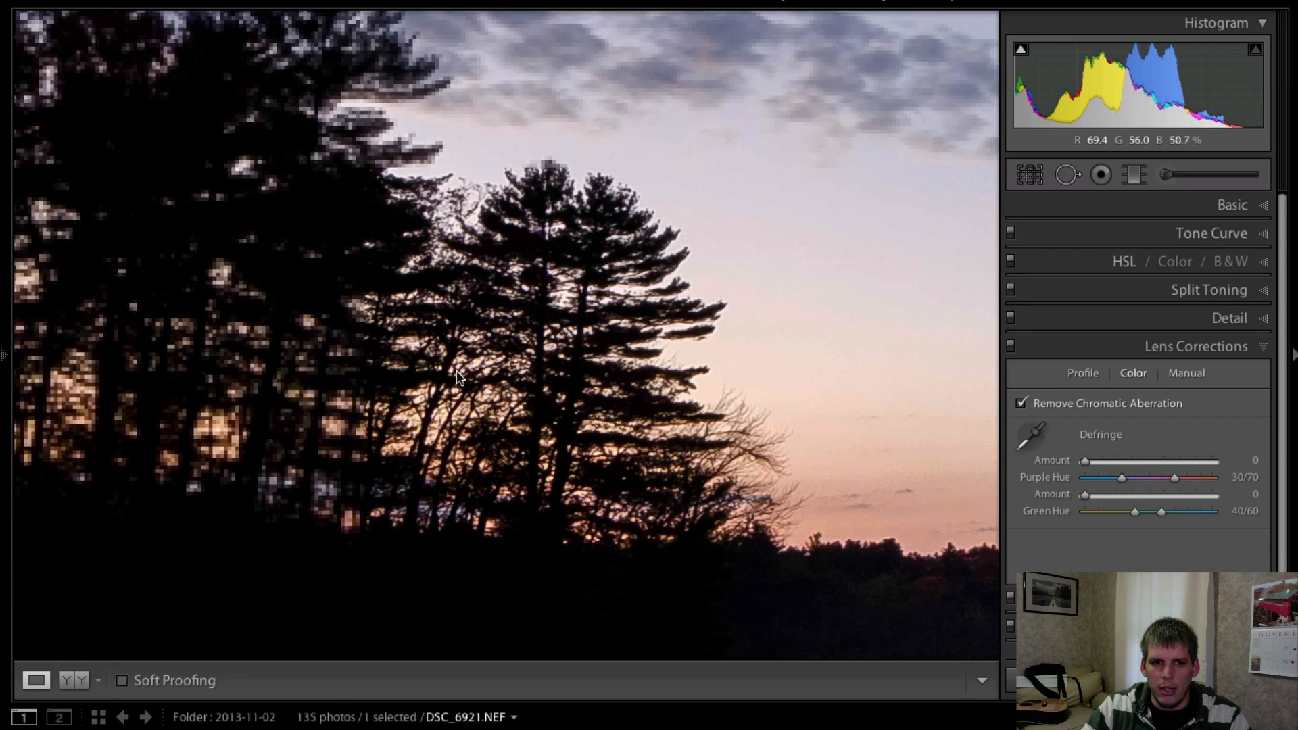
pyautogui.moveTo(432, 361); pyautogui.dragTo(595, 409)
pyautogui.click(1022, 403)
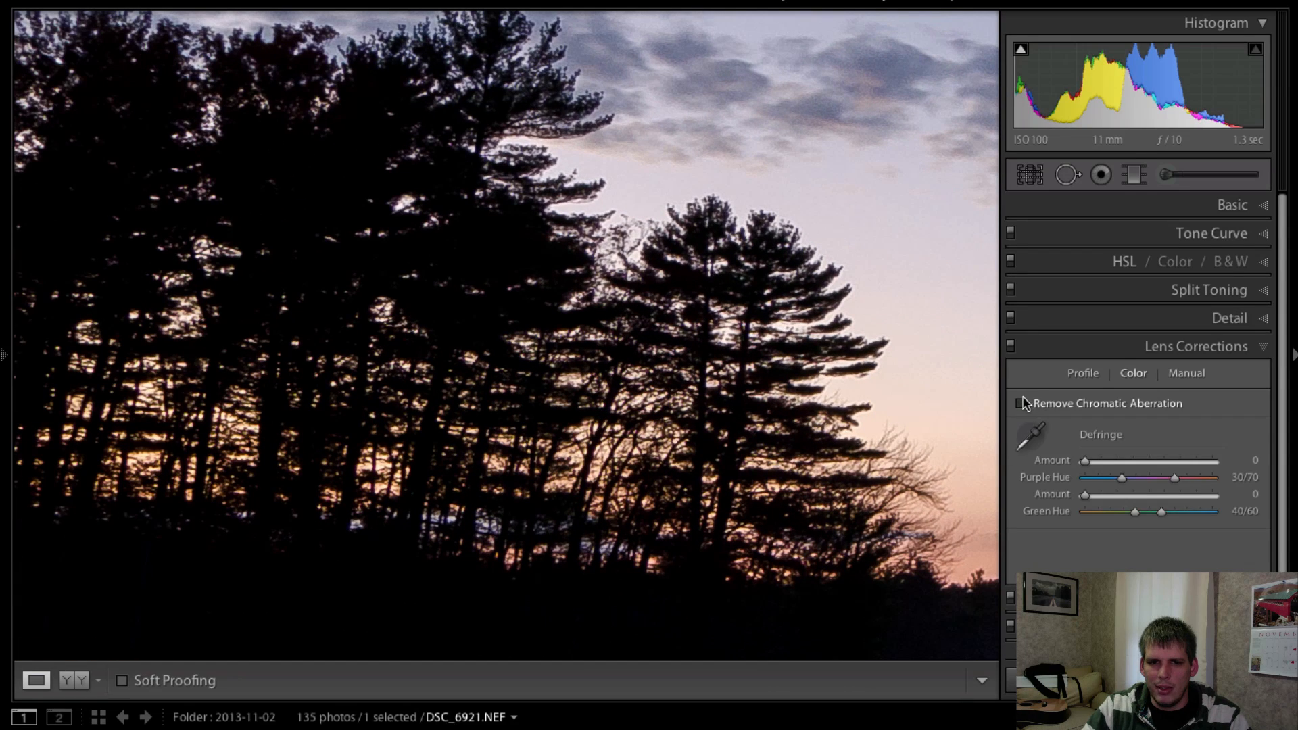
pyautogui.click(1021, 402)
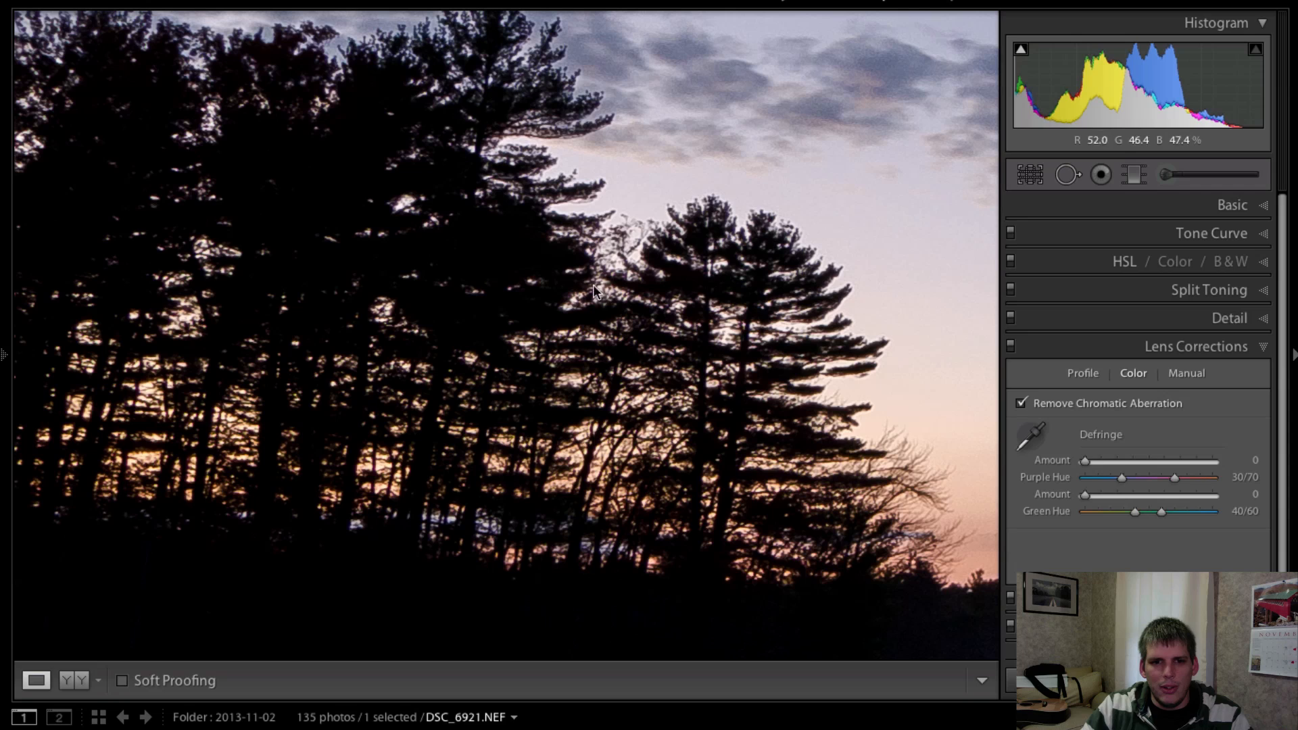
pyautogui.click(1021, 401)
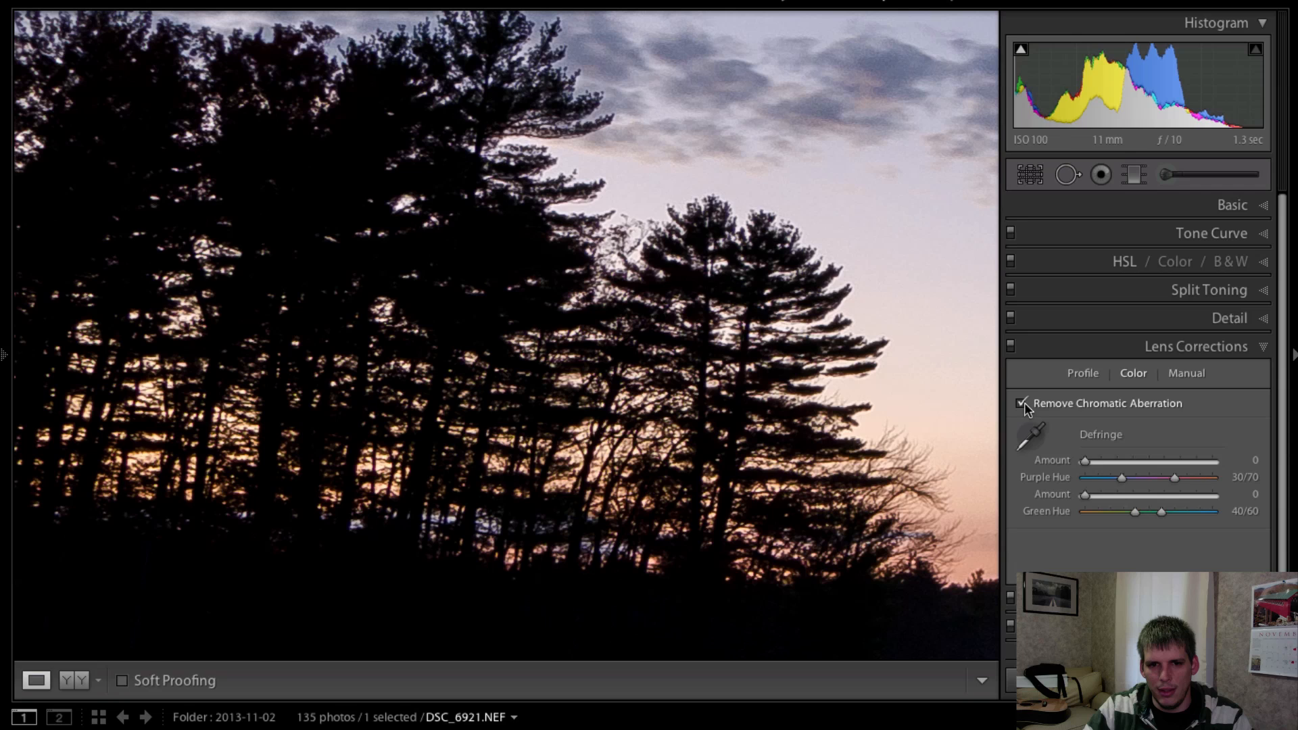
pyautogui.click(811, 455)
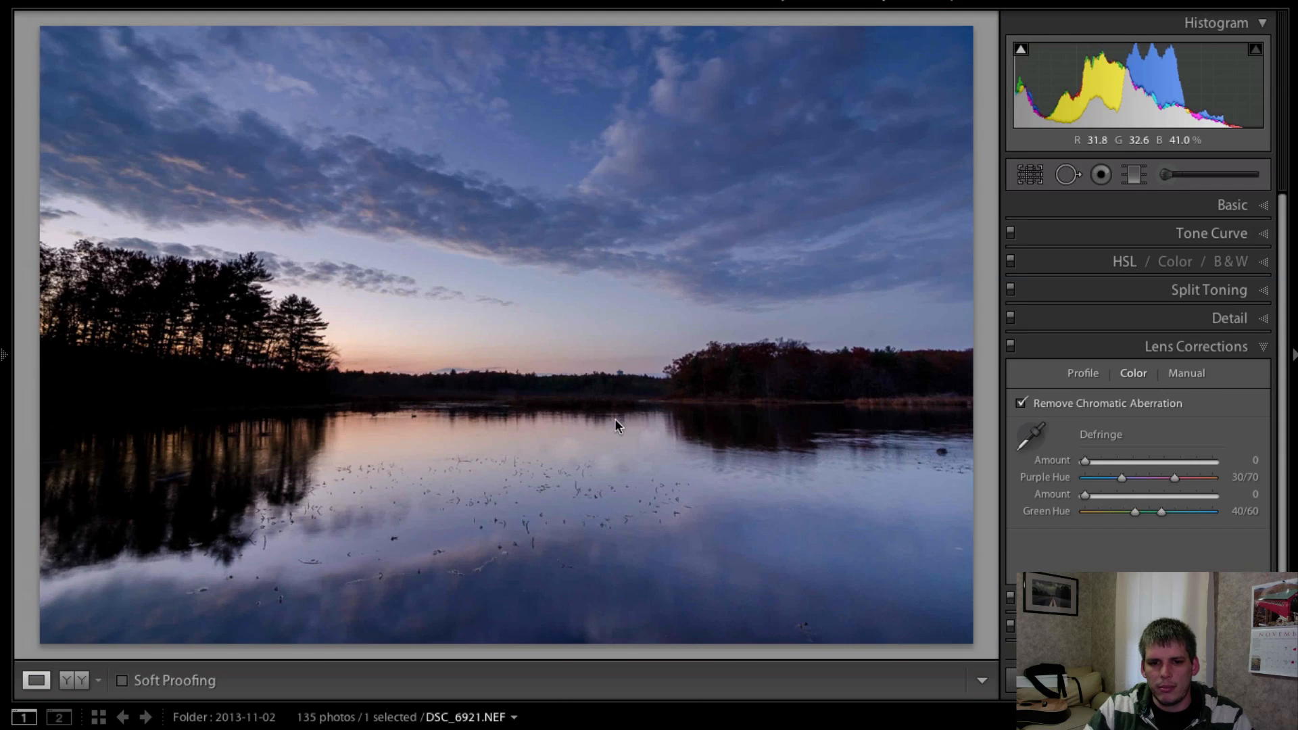
# - Remove the blue water tower above the treeline with a size 55 Heal spot sampled from the treeline to its left
pyautogui.click(616, 378)
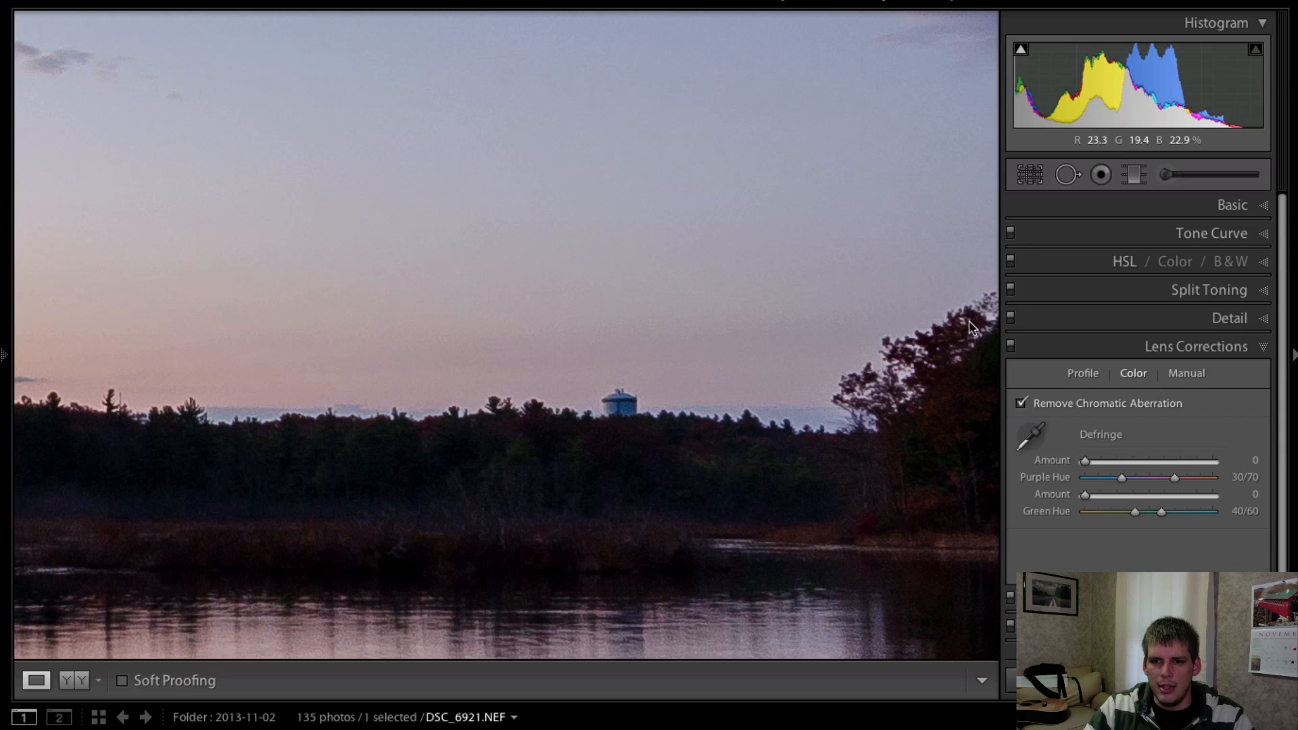
pyautogui.click(1067, 174)
pyautogui.scroll(-6, 676, 417)
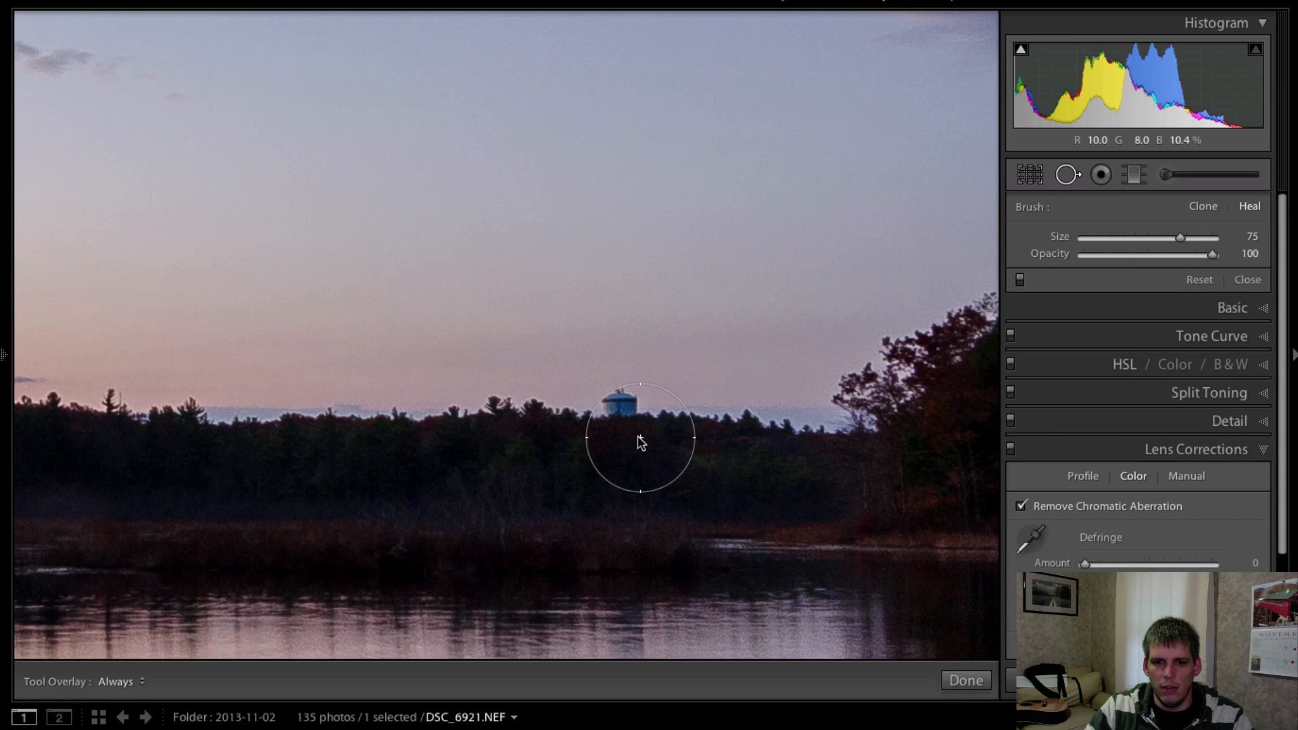
pyautogui.scroll(-1, 623, 412)
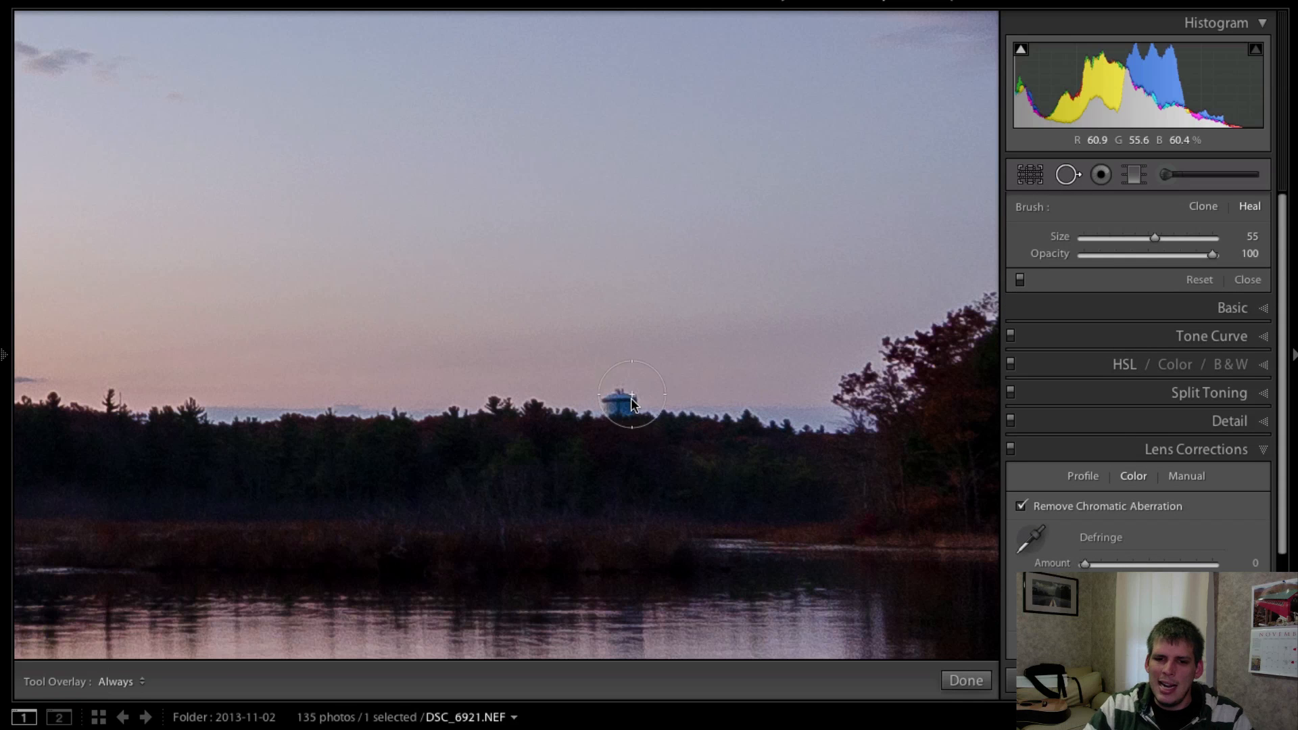
pyautogui.moveTo(584, 417); pyautogui.dragTo(452, 413)
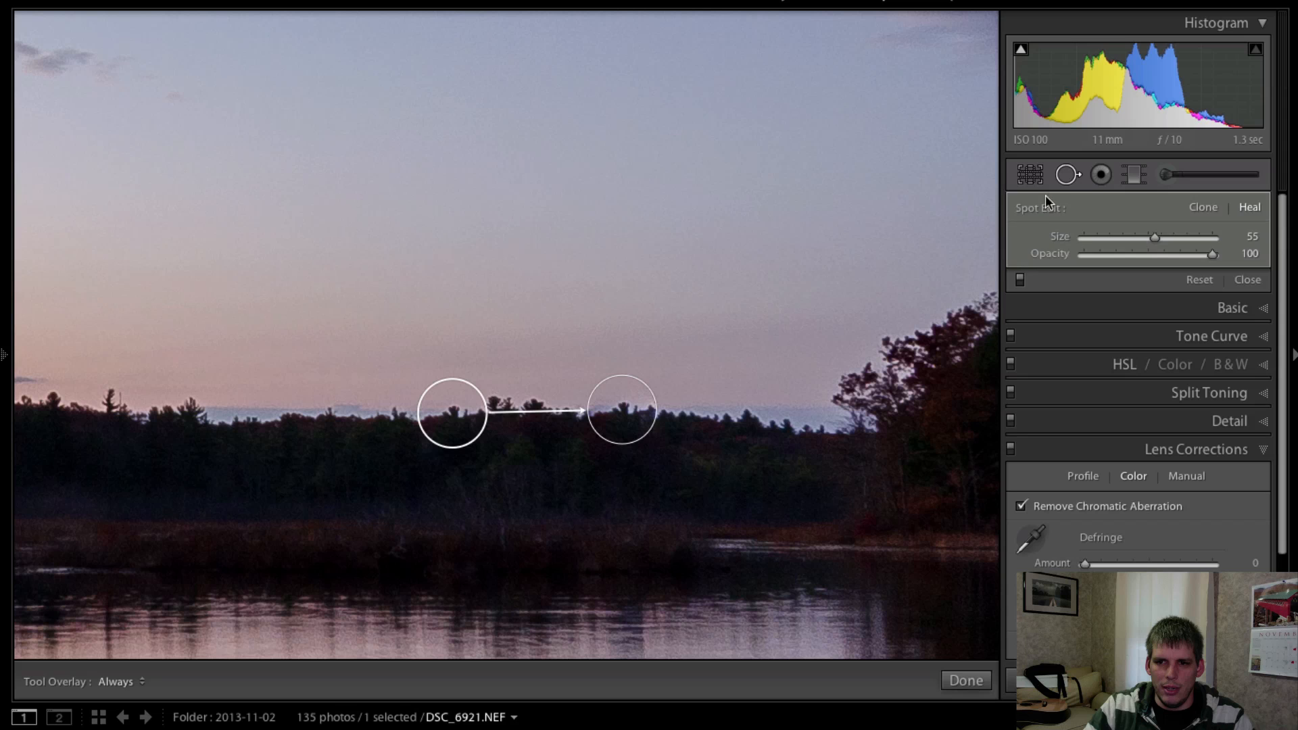
pyautogui.click(1066, 176)
pyautogui.click(736, 487)
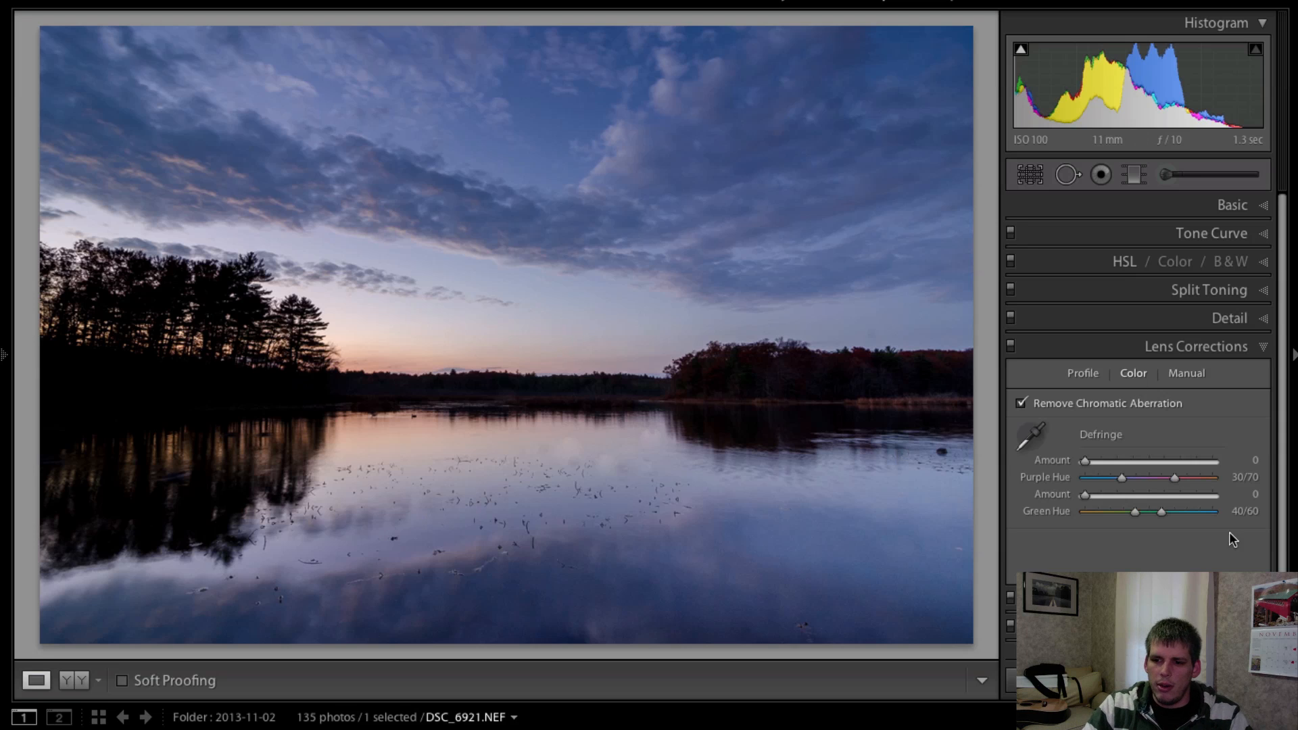
# - Add a Highlight Priority post-crop vignette with Amount -15, Midpoint 32 and Feather 95
pyautogui.click(1196, 346)
pyautogui.click(1238, 382)
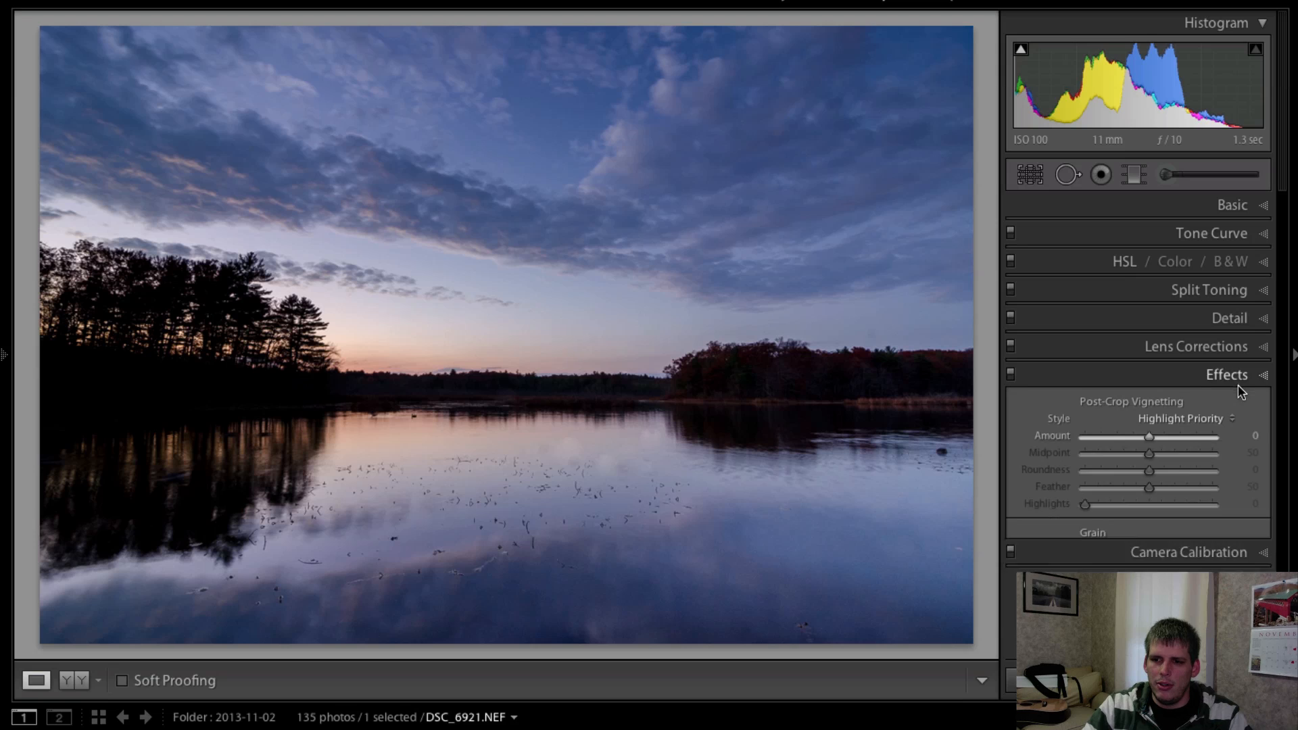
pyautogui.moveTo(1146, 437); pyautogui.dragTo(1140, 436)
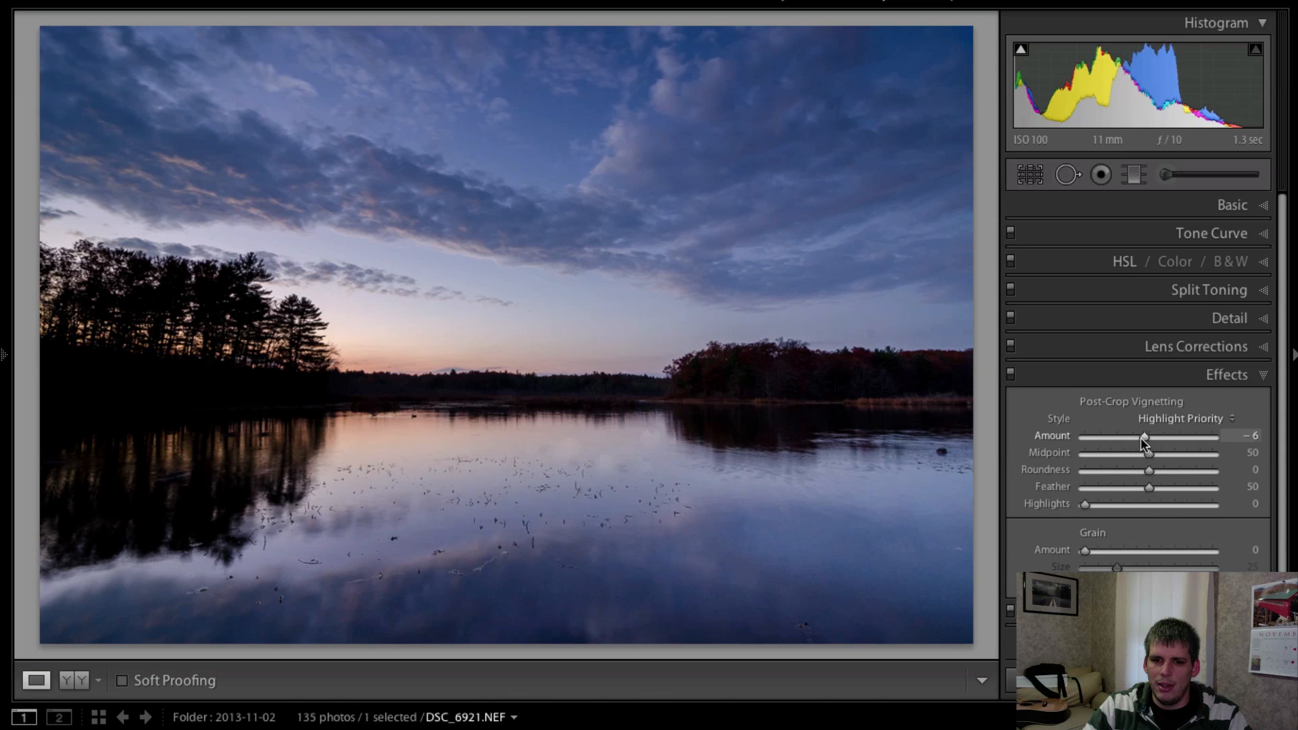
pyautogui.moveTo(1151, 488); pyautogui.dragTo(1205, 488)
pyautogui.moveTo(1129, 437)
pyautogui.mouseDown()
pyautogui.moveTo(1113, 453)
pyautogui.moveTo(1138, 440)
pyautogui.mouseUp()
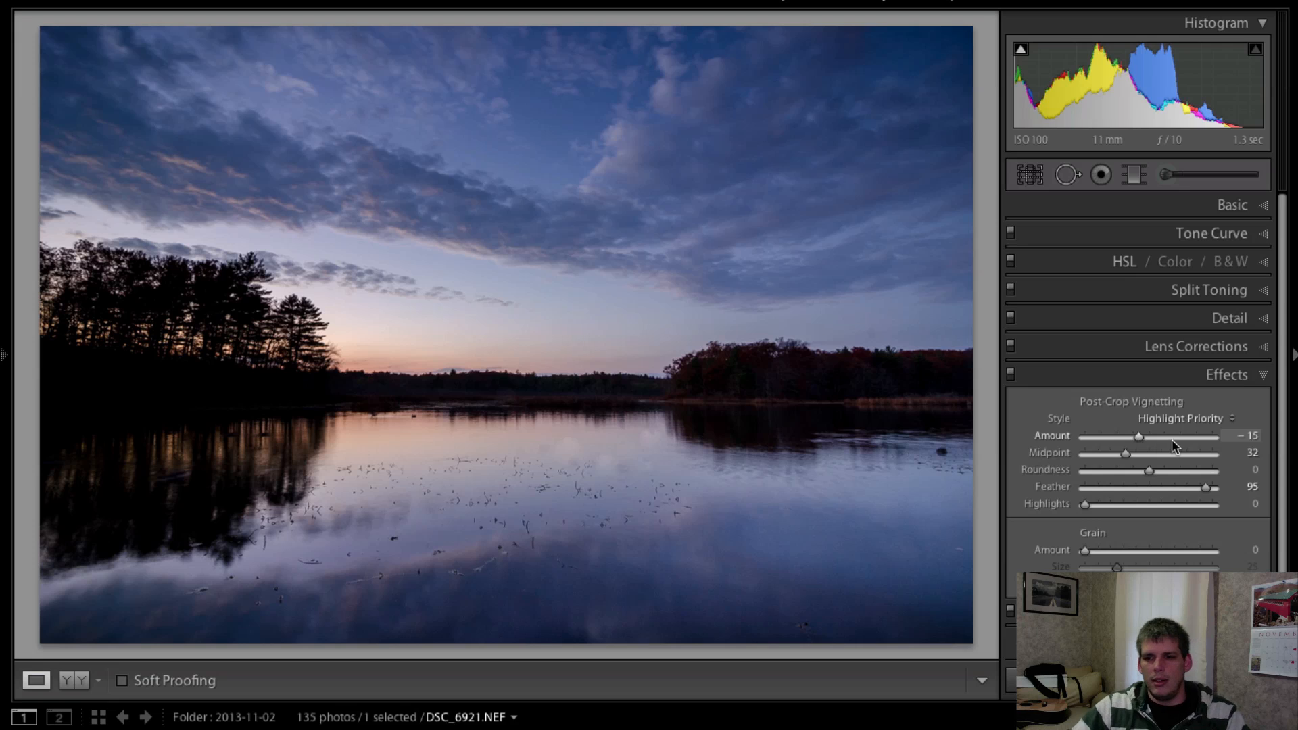